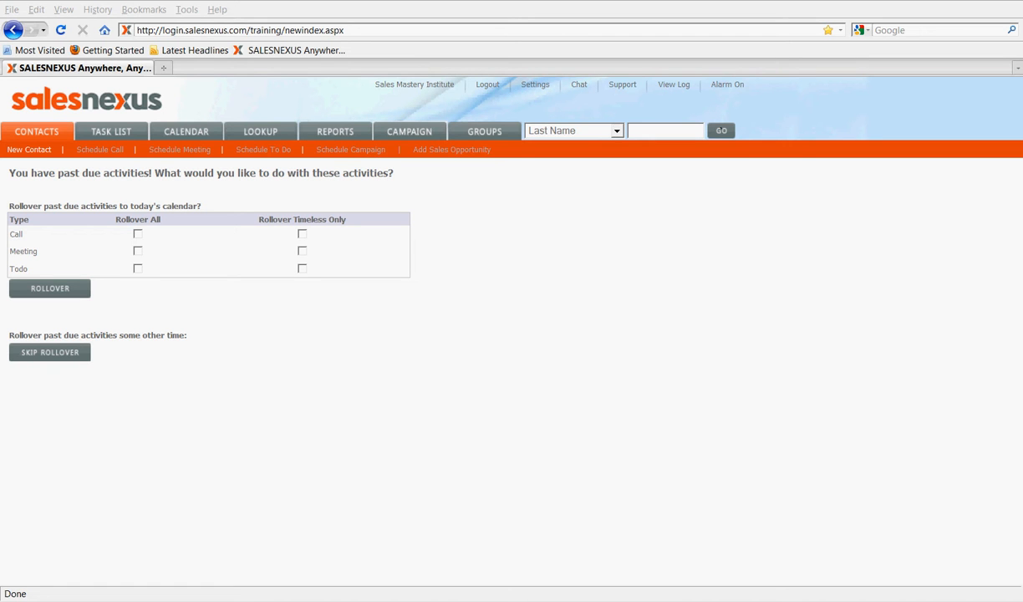
# - Roll over all past due calls, meetings and to-dos to today's calendar
pyautogui.click(138, 234)
pyautogui.click(138, 251)
pyautogui.click(138, 268)
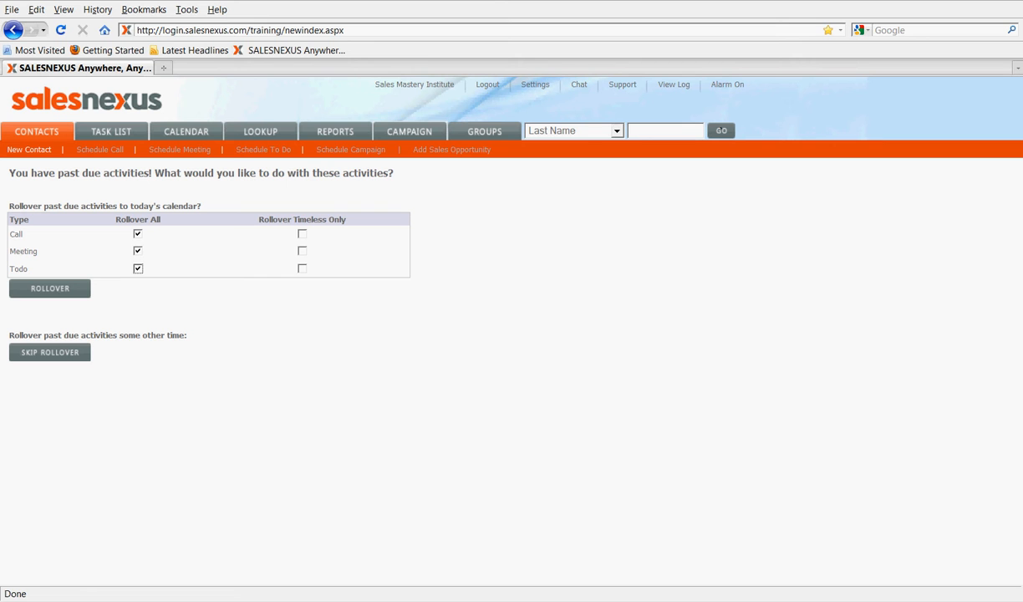
pyautogui.click(50, 289)
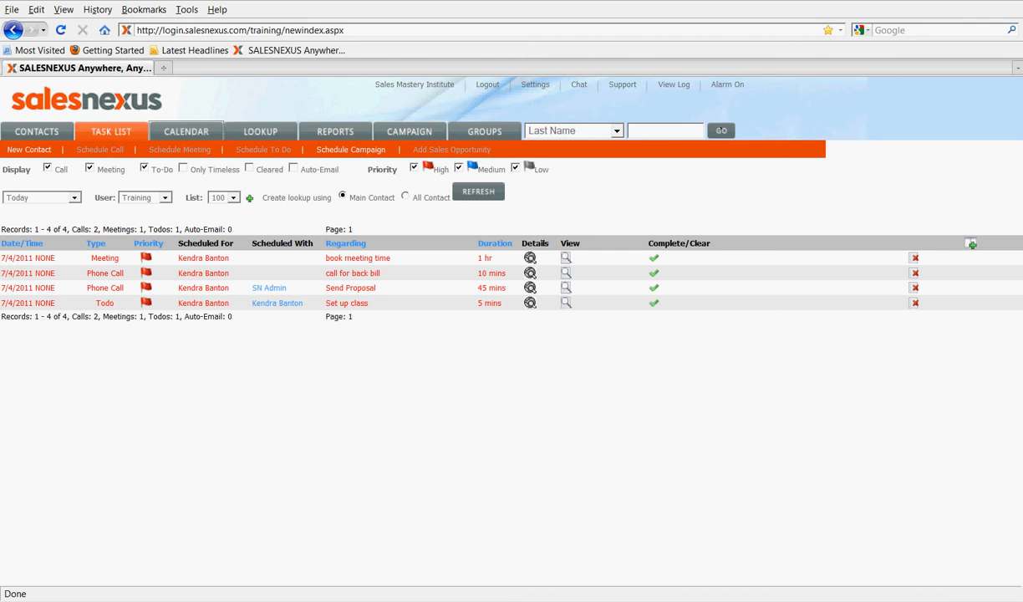
# - Examine the weekly calendar down to the untimed activities below the time slots, and return to the task list
pyautogui.click(186, 131)
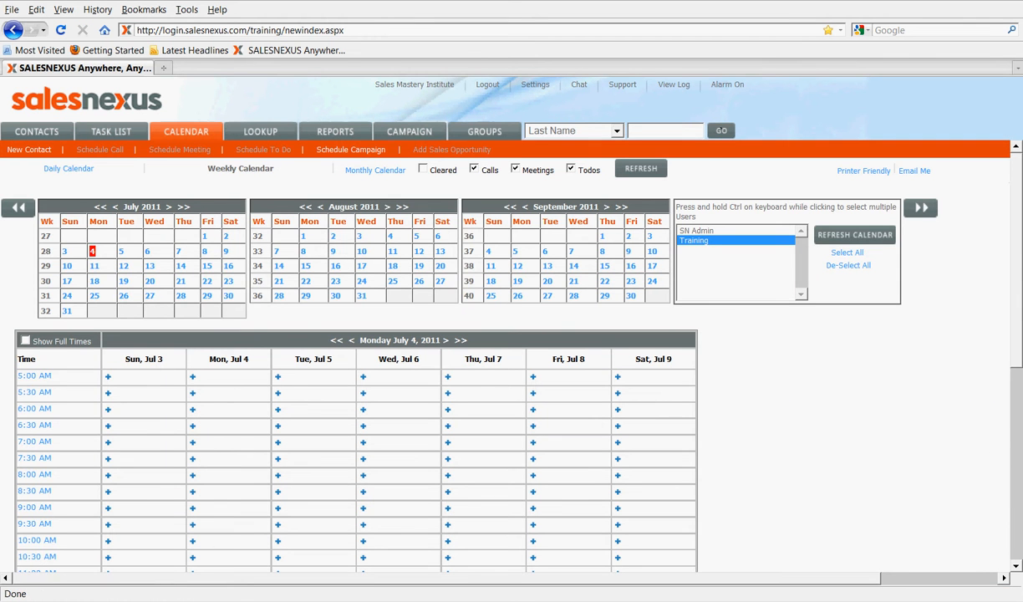
pyautogui.scroll(-8, 501, 351)
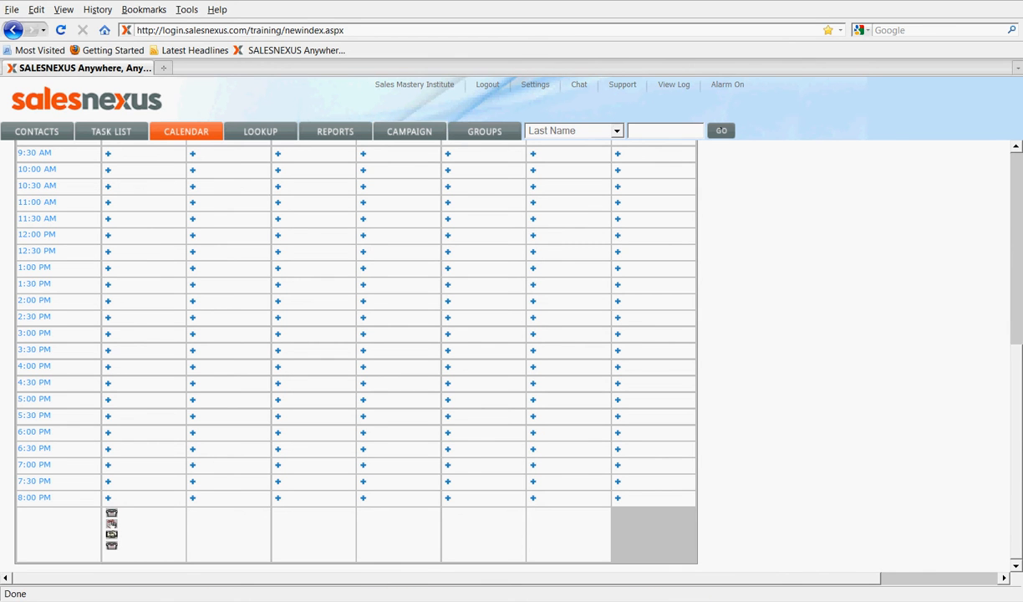
pyautogui.scroll(10, 502, 351)
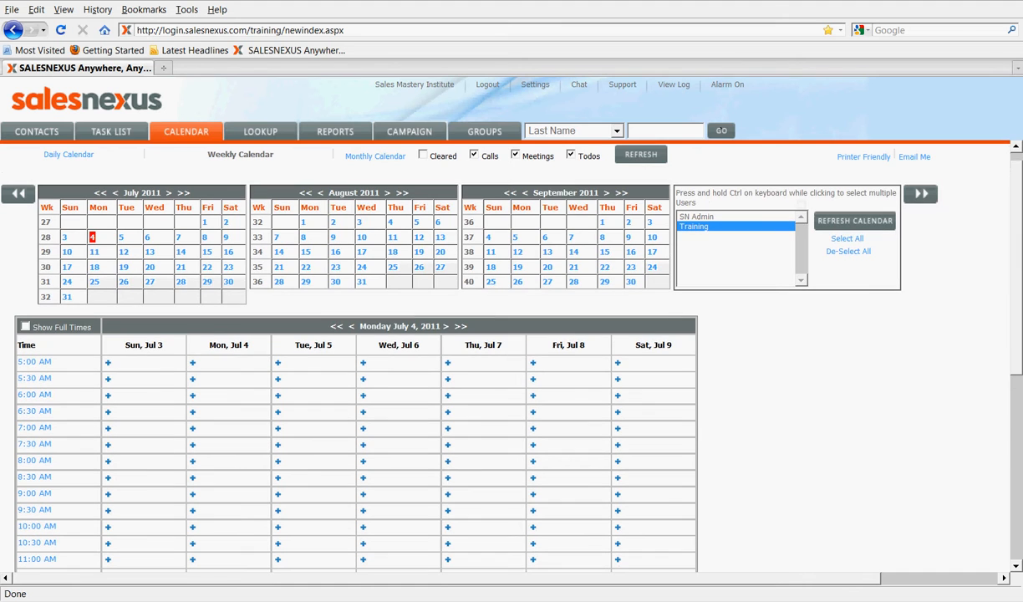
pyautogui.moveTo(37, 131)
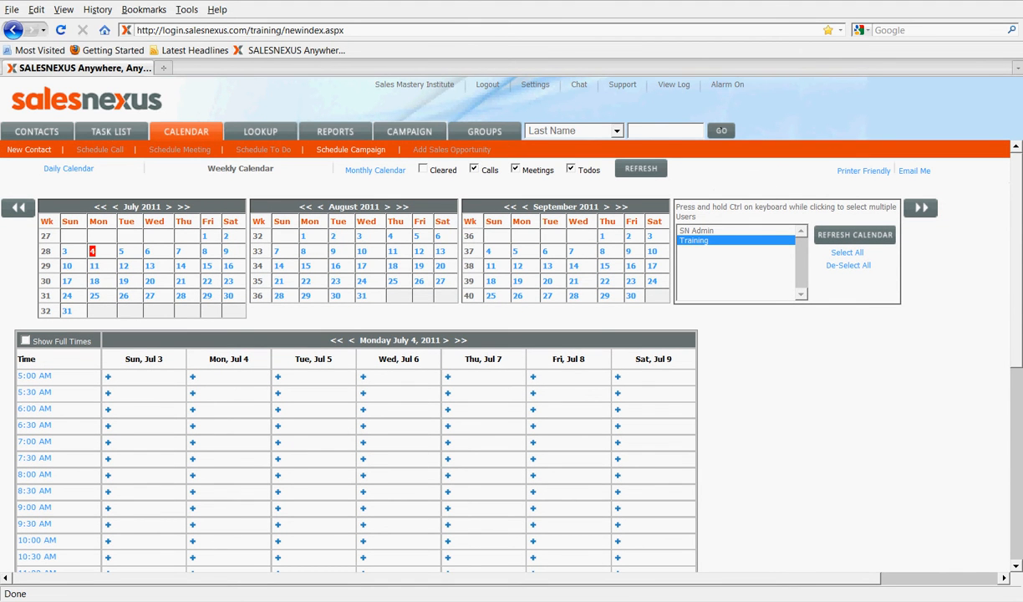
pyautogui.click(112, 131)
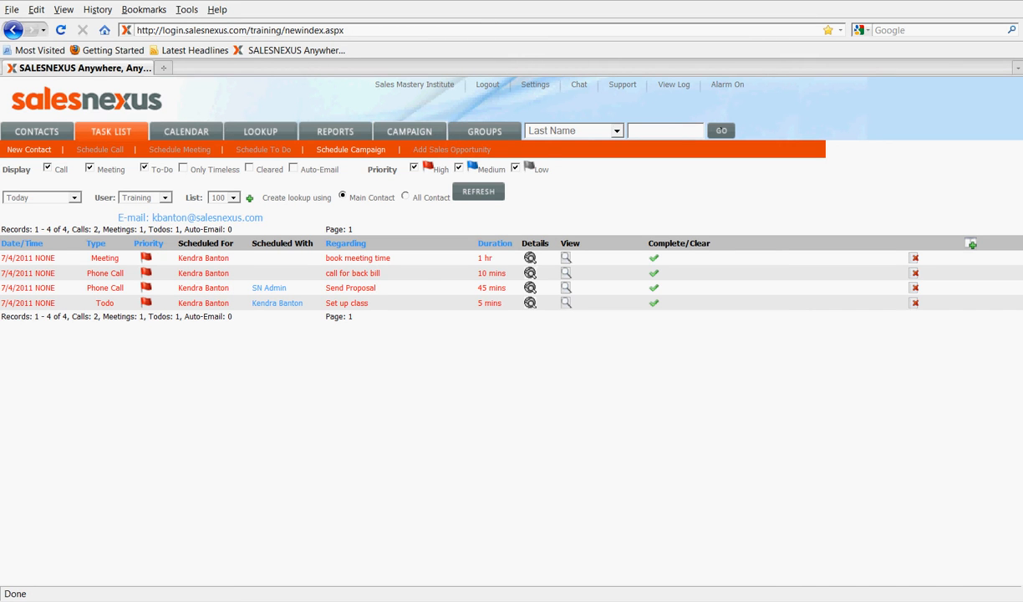
# - Open the first contact's record and create a Meeting with that contact on Tuesday, July 5 at 10:00 AM in the weekly calendar
pyautogui.click(36, 131)
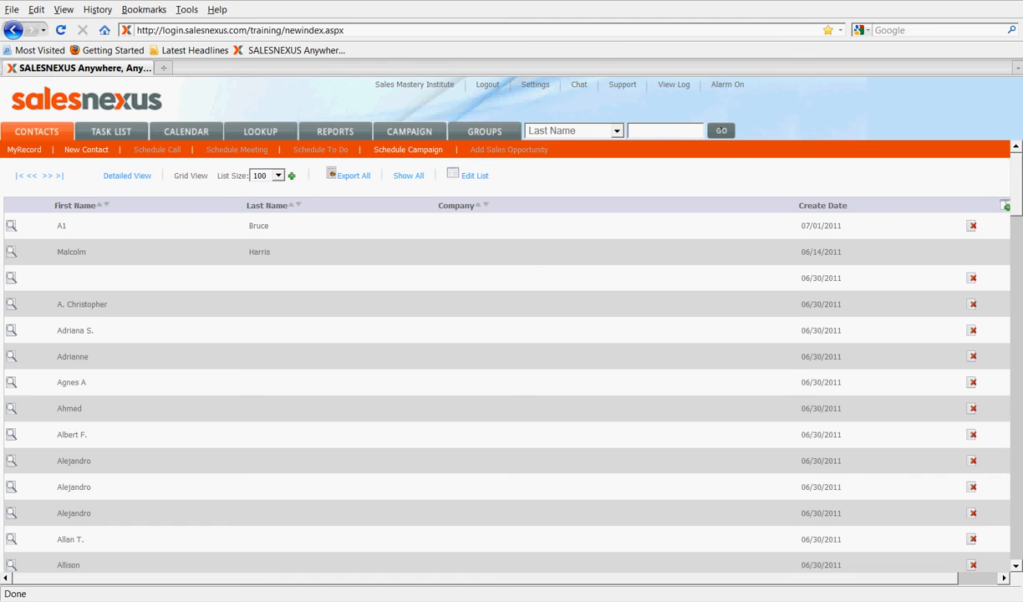
pyautogui.click(11, 225)
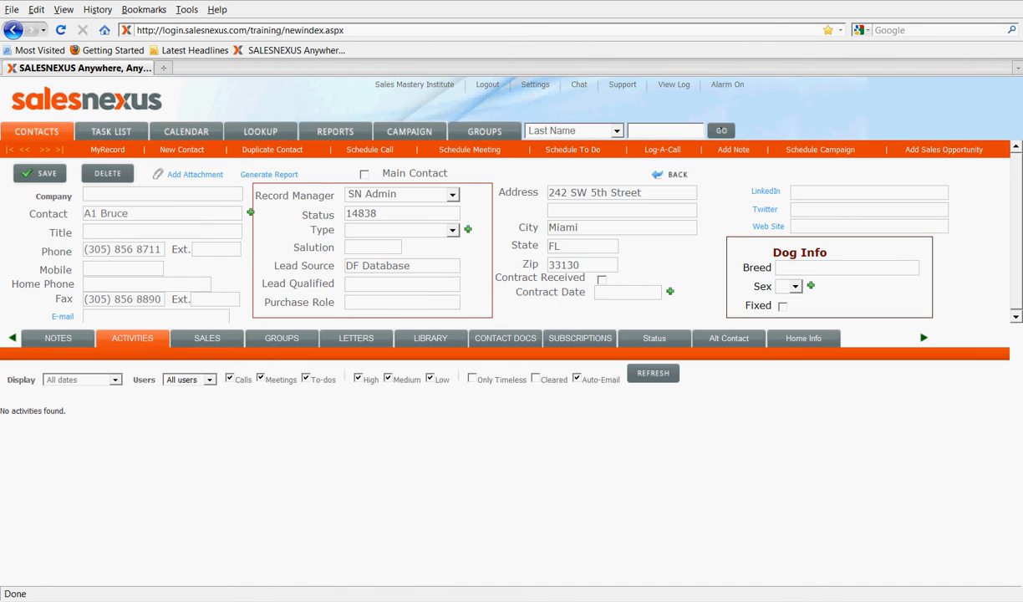
pyautogui.click(187, 132)
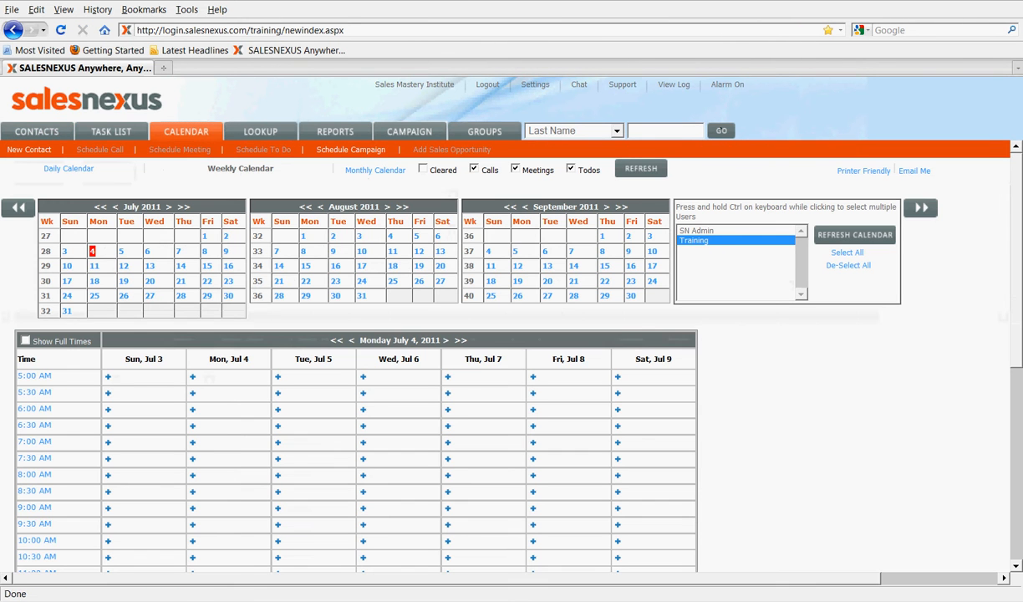
pyautogui.scroll(-4, 501, 351)
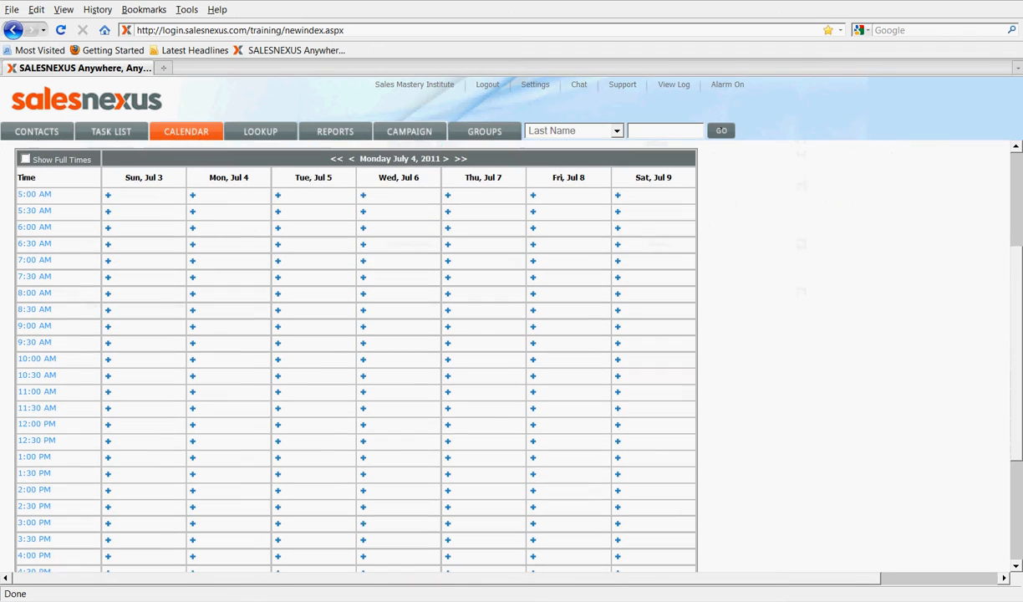
pyautogui.click(278, 355)
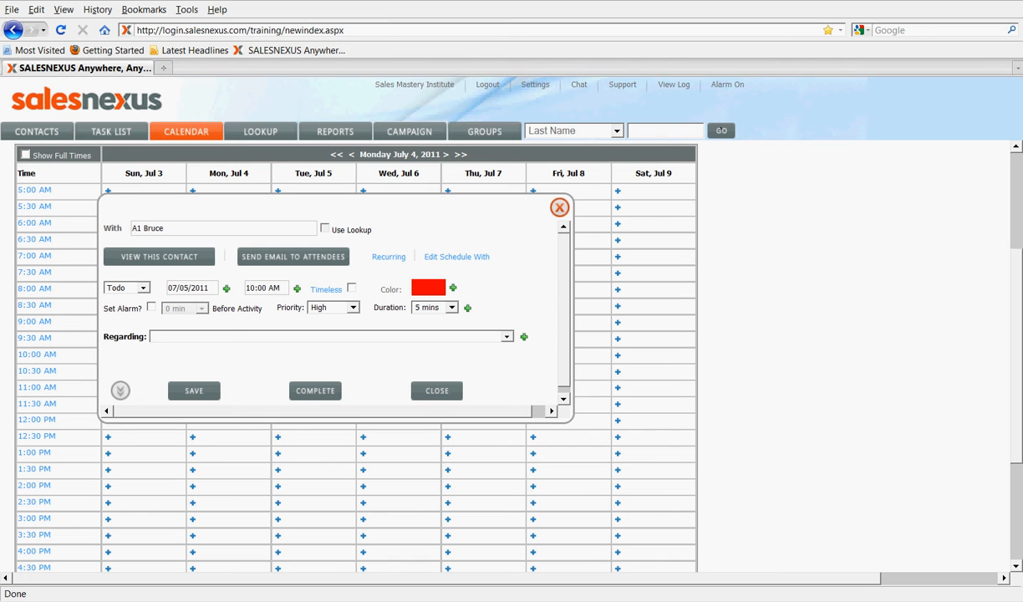
pyautogui.click(143, 289)
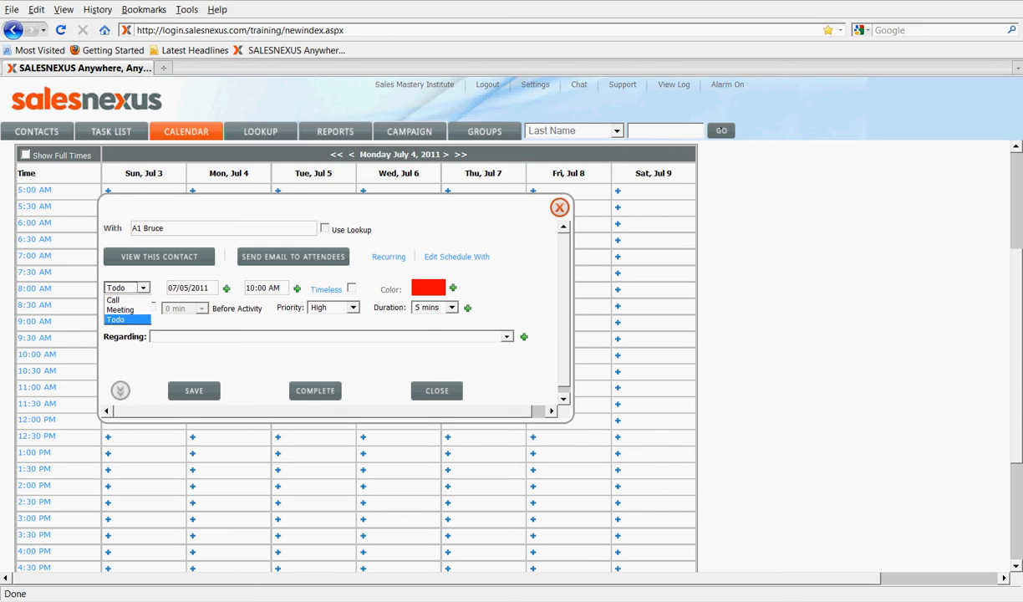
pyautogui.click(121, 310)
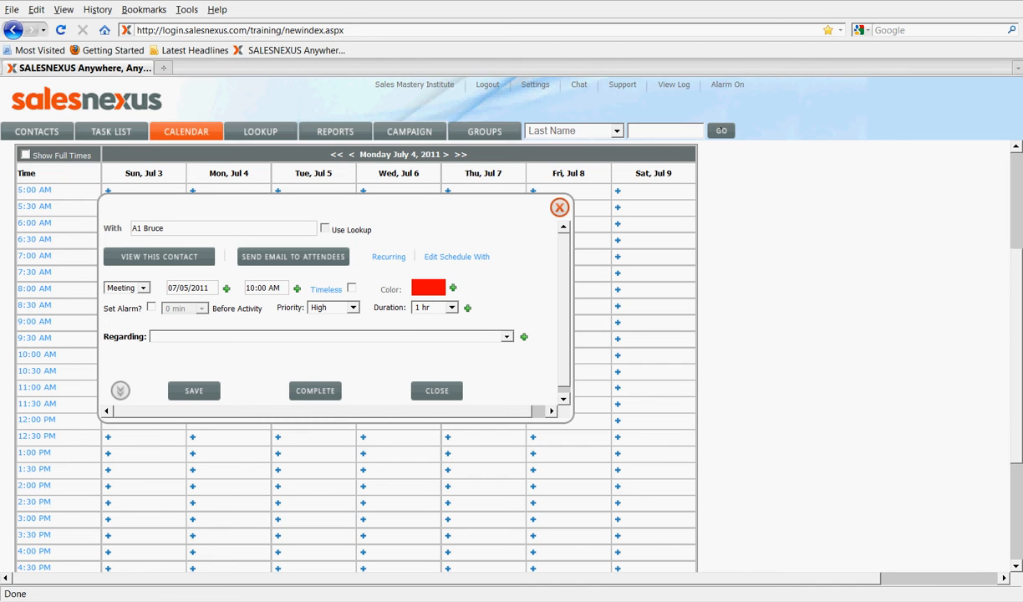
# - Add "Meeting regarding training" as the meeting's Regarding entry, expand its activity details and save the meeting
pyautogui.click(506, 337)
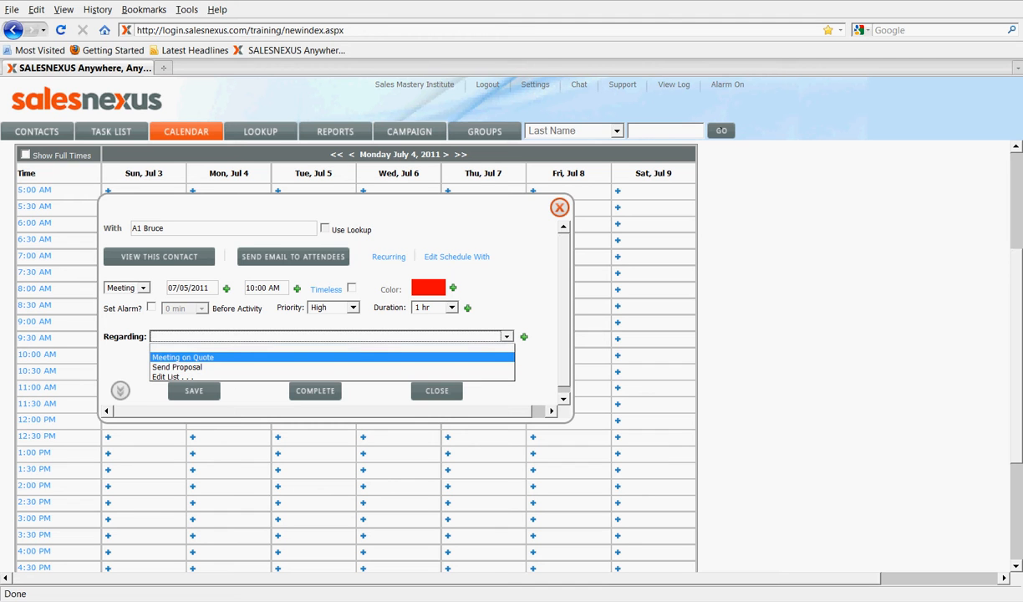
pyautogui.press('Escape')
pyautogui.click(524, 337)
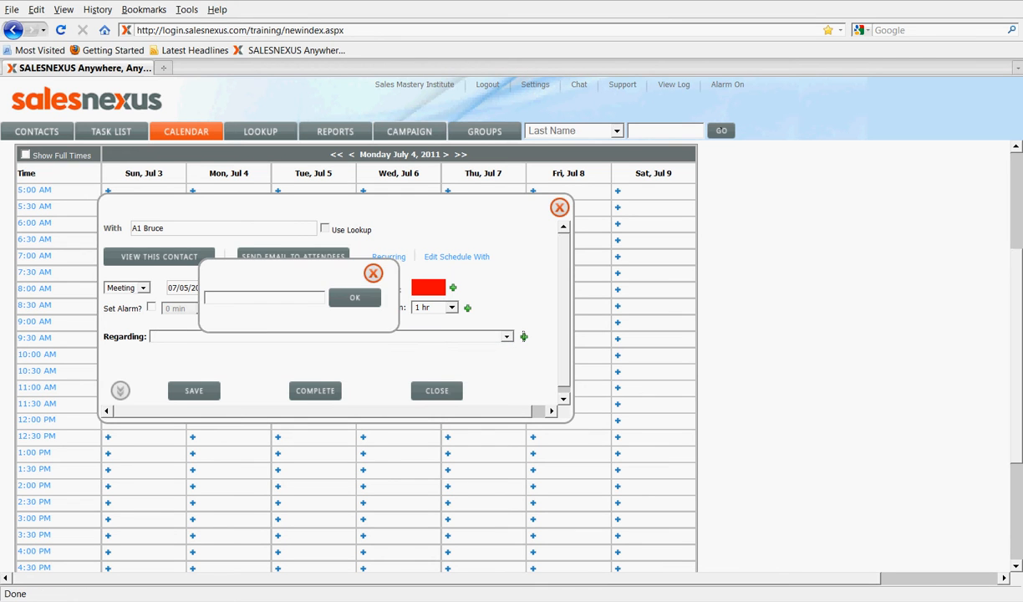
pyautogui.write('Meeting regarding training')
pyautogui.click(354, 297)
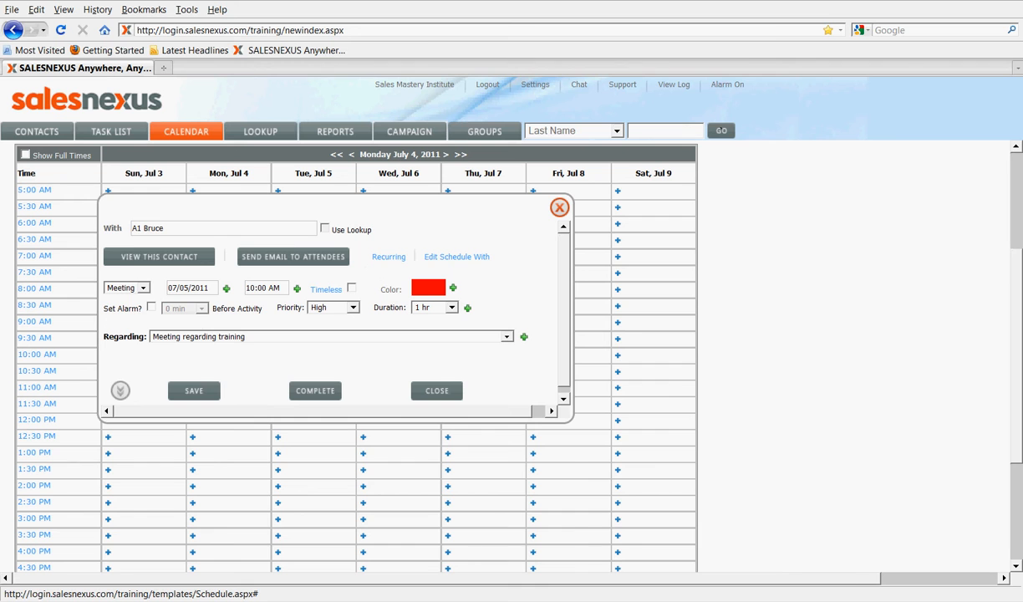
pyautogui.click(120, 391)
pyautogui.click(219, 400)
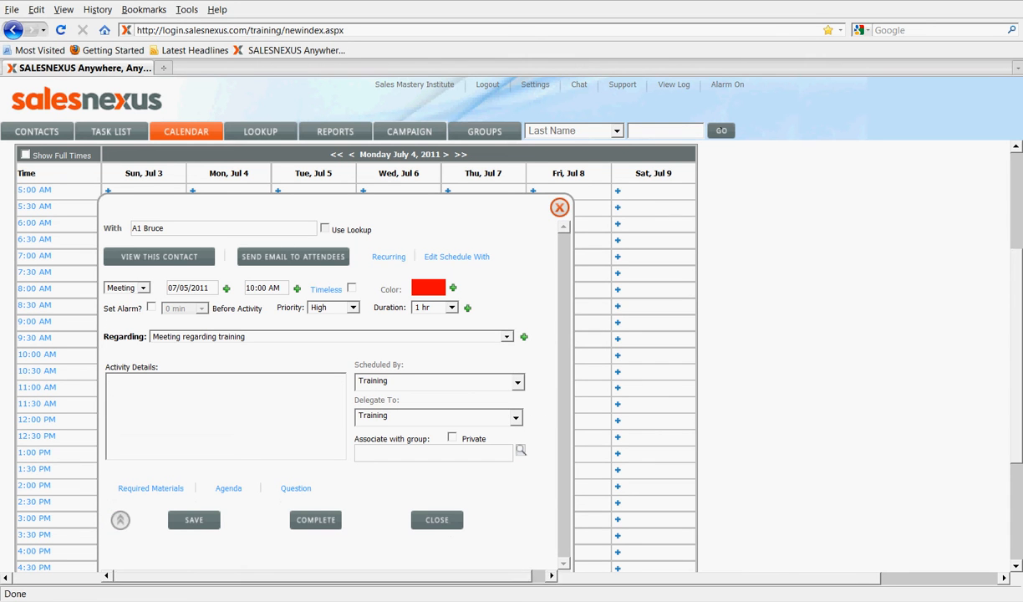
pyautogui.click(194, 519)
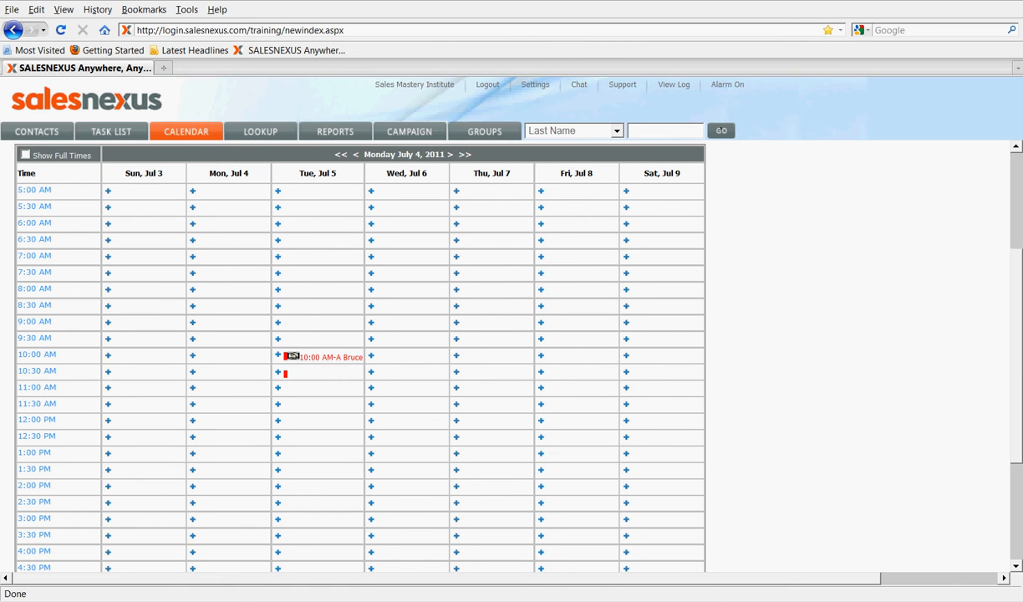
# - Complete the training meeting from the contact's activities, entering the details "Meeting went well. Client interested in quote"
pyautogui.click(36, 131)
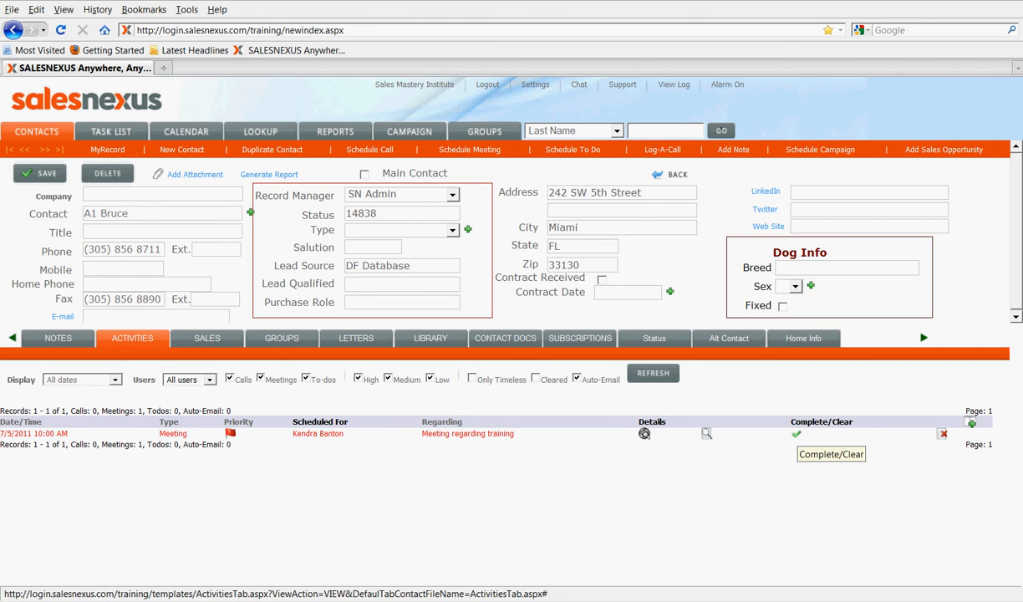
pyautogui.click(795, 432)
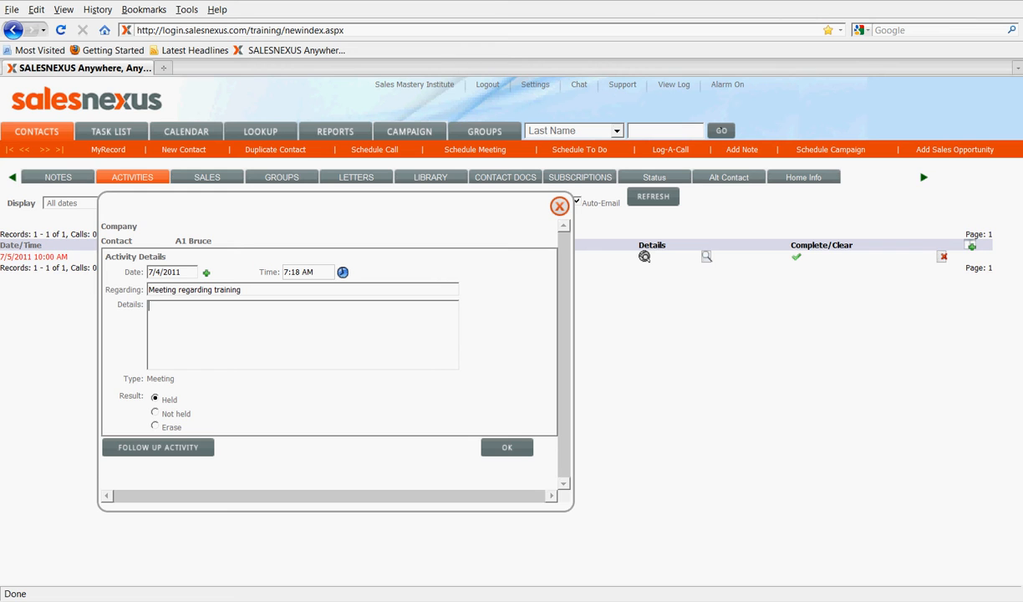
pyautogui.write('Meeting went well. Client intere')
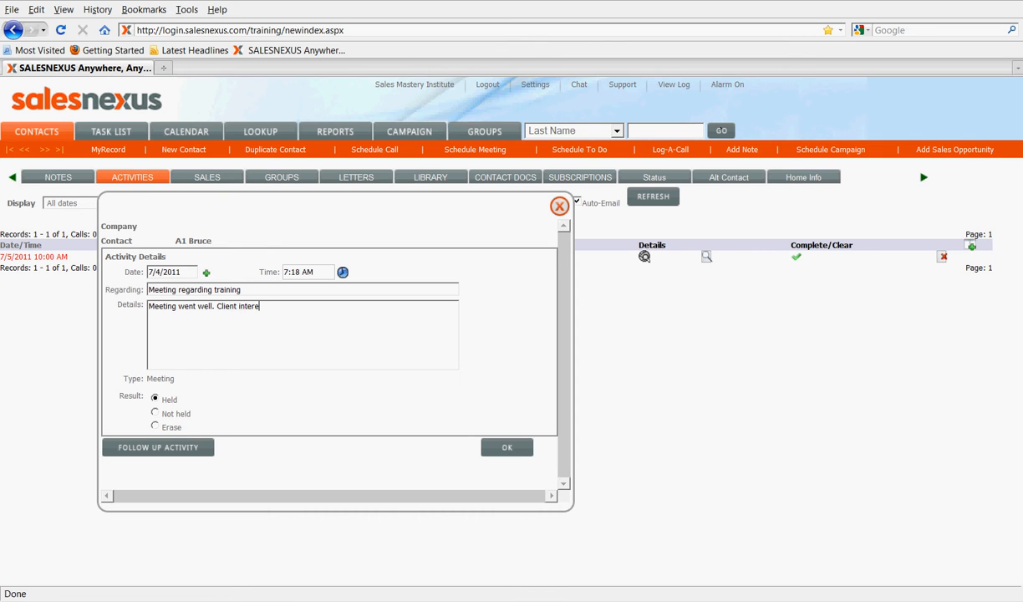
pyautogui.write('sted in quote')
# - Create a follow-up activity for the completed meeting as a Todo regarding "Write up quote"
pyautogui.click(158, 447)
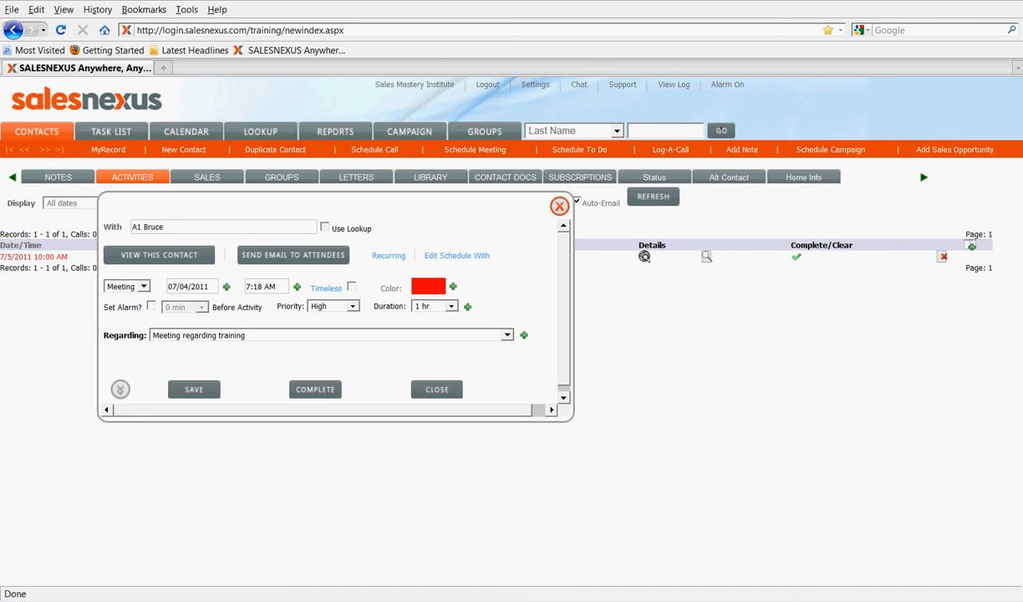
pyautogui.click(143, 286)
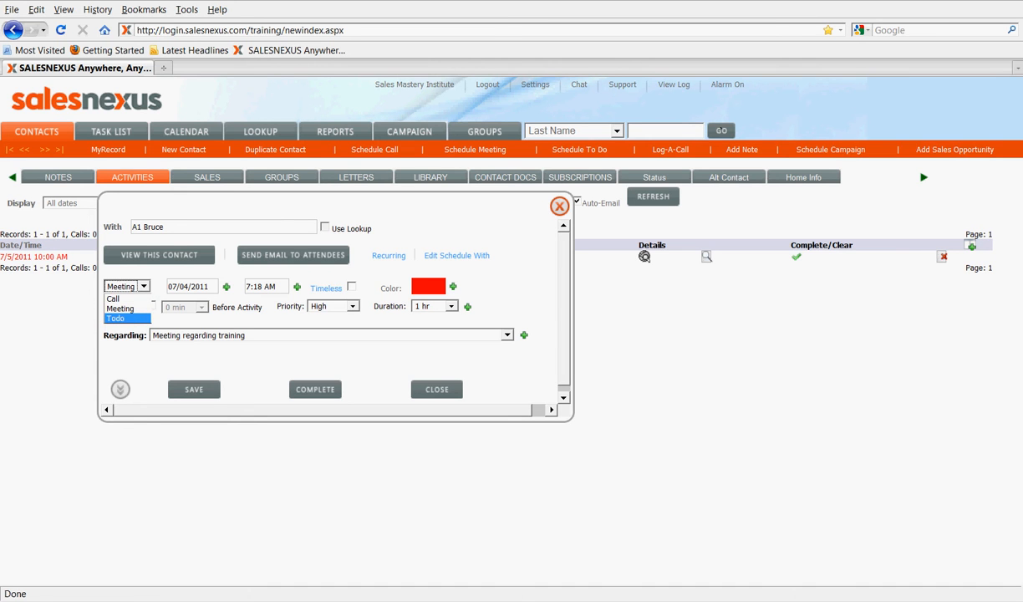
pyautogui.click(116, 318)
pyautogui.click(524, 335)
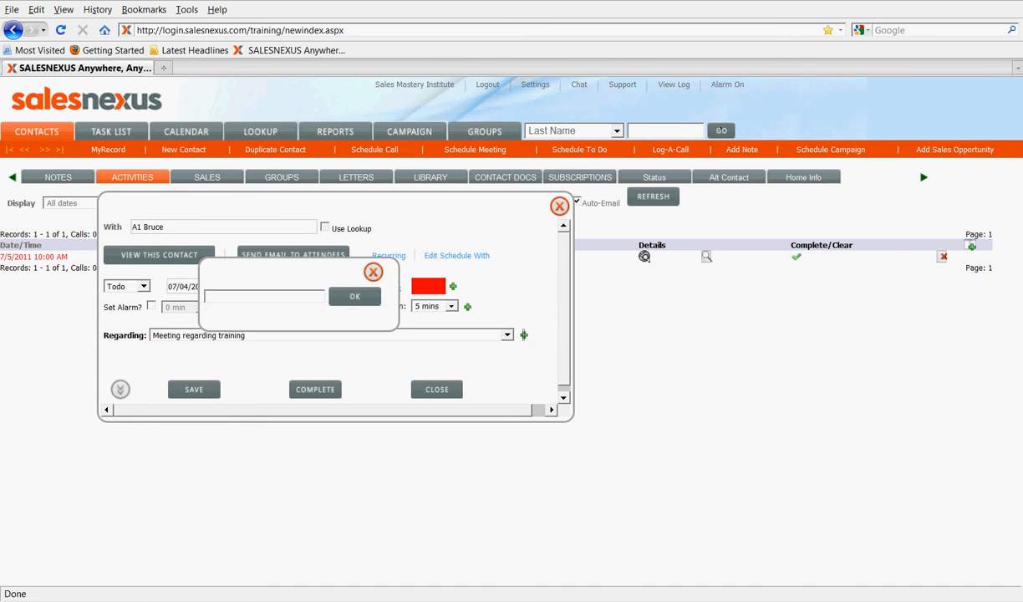
pyautogui.write('Wit')
pyautogui.press('BackSpace')
pyautogui.press('BackSpace')
pyautogui.write('riet')
pyautogui.press('BackSpace')
pyautogui.press('BackSpace')
pyautogui.write('te up quote')
pyautogui.press('Return')
# - Enter "Need quote for 5,000" as the follow-up's activity details and save it
pyautogui.write('Need quote for')
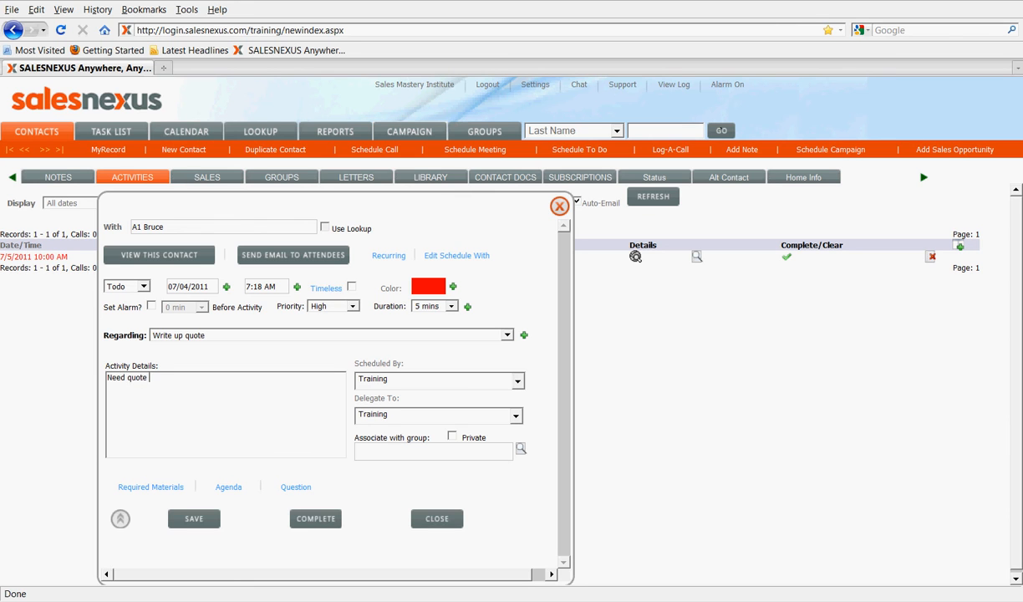
pyautogui.write('5,000')
pyautogui.click(194, 518)
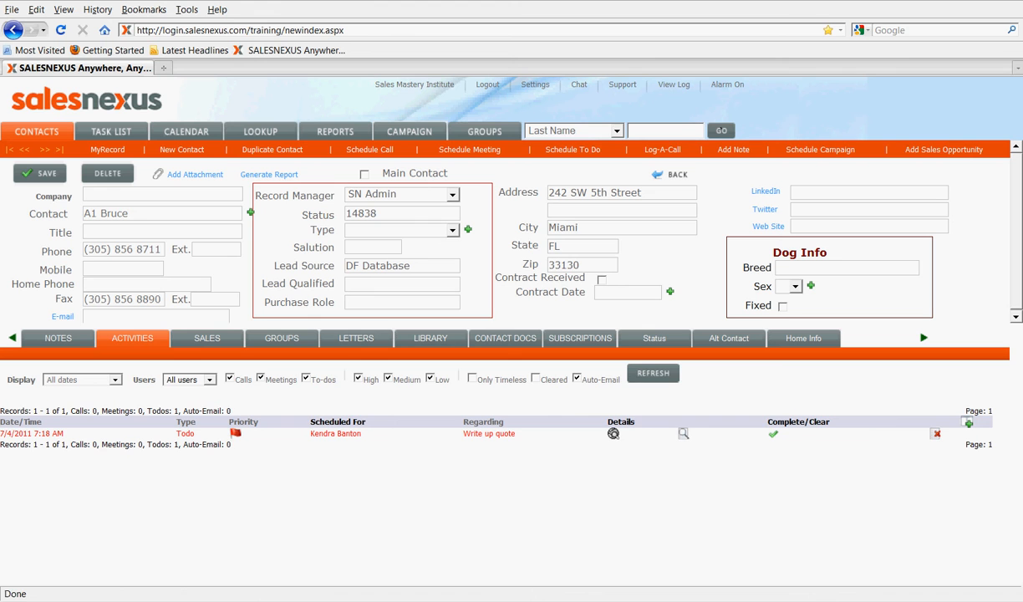
# - Show the contact's notes and log a call with the details "called looking for password"
pyautogui.click(58, 338)
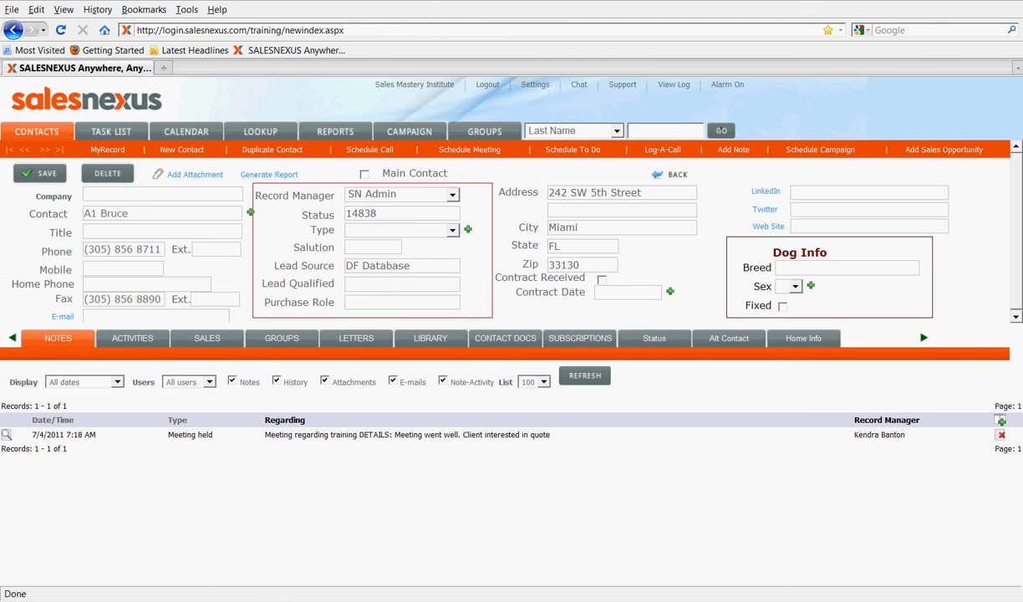
pyautogui.click(661, 150)
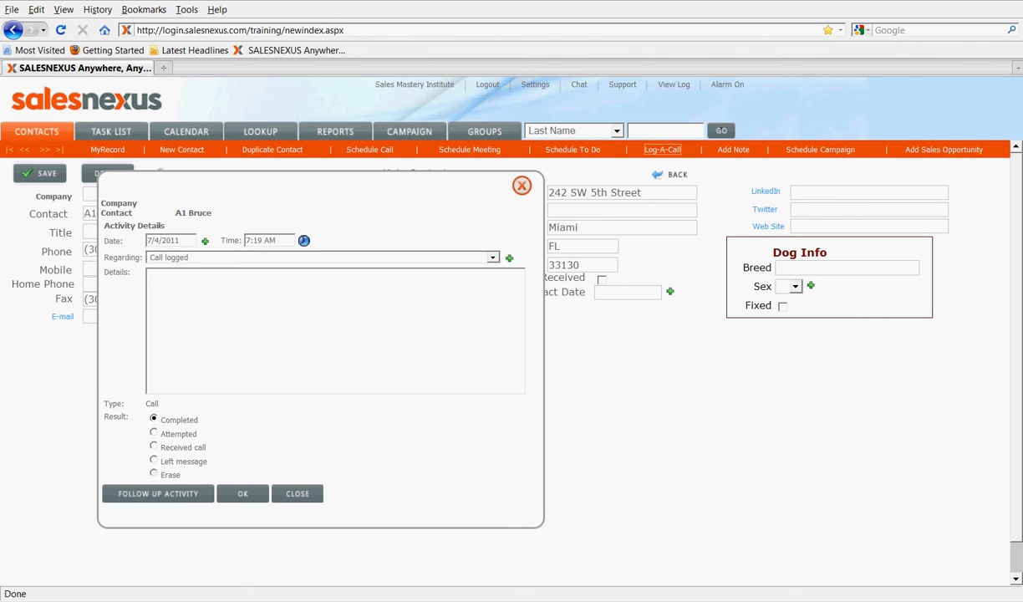
pyautogui.write('called looking for passwo')
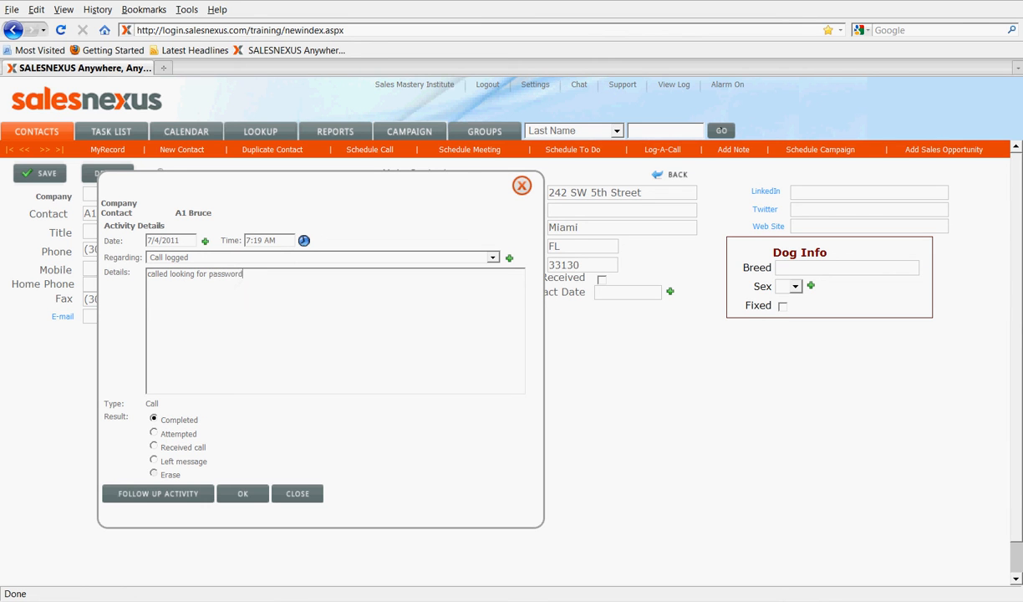
pyautogui.write('rd')
pyautogui.click(242, 493)
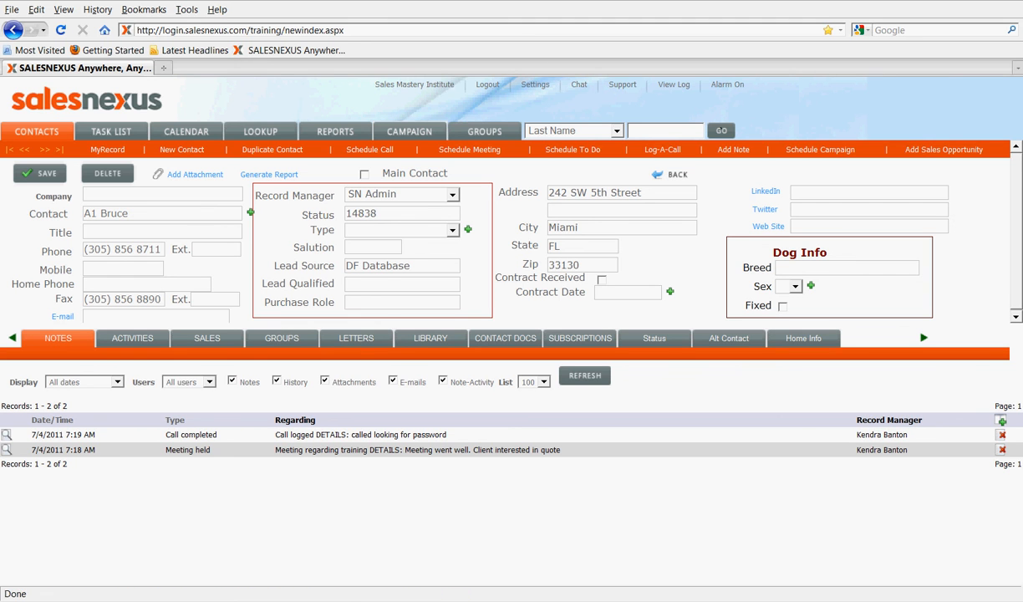
# - Start scheduling a call with the contact for 07/14/2011 at 4:00 PM and set its color to purple
pyautogui.click(369, 149)
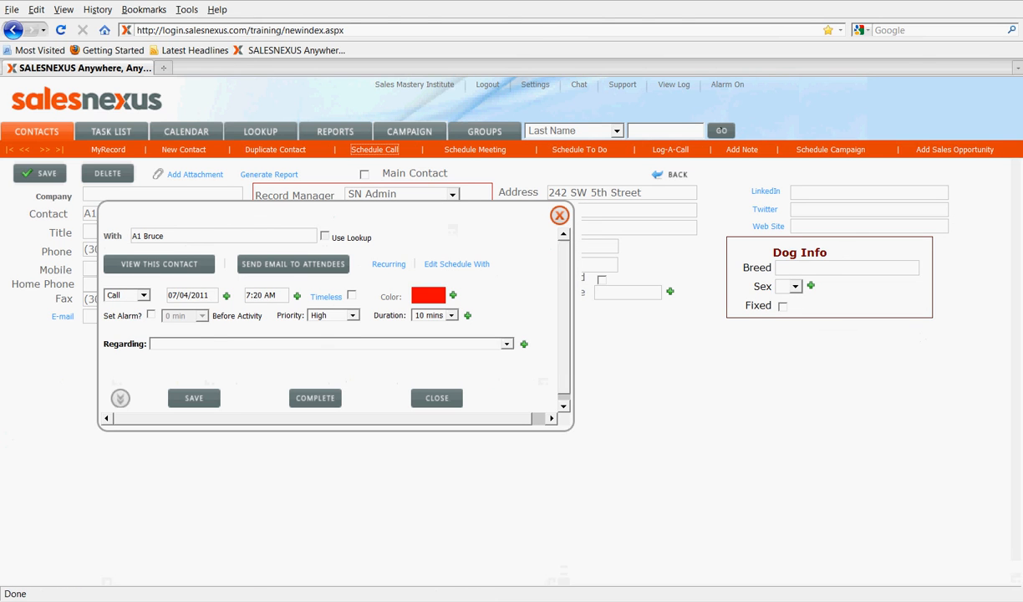
pyautogui.click(144, 295)
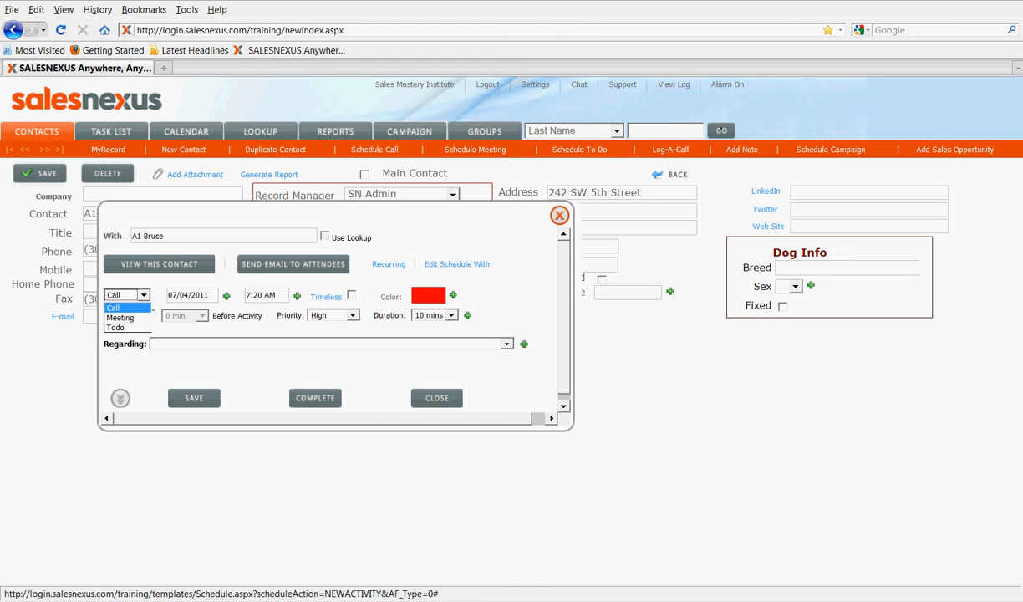
pyautogui.press('Escape')
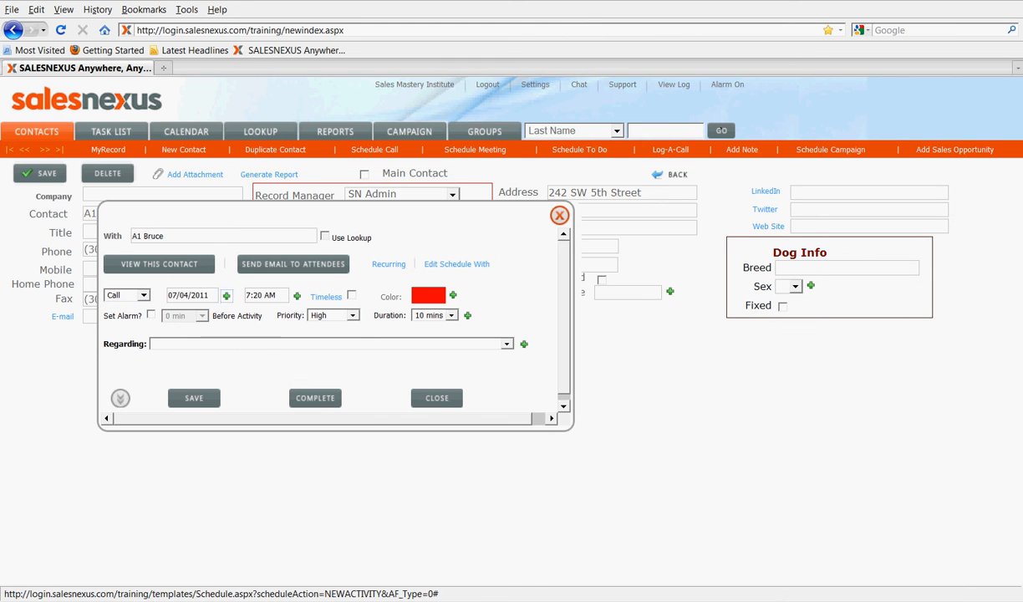
pyautogui.click(226, 296)
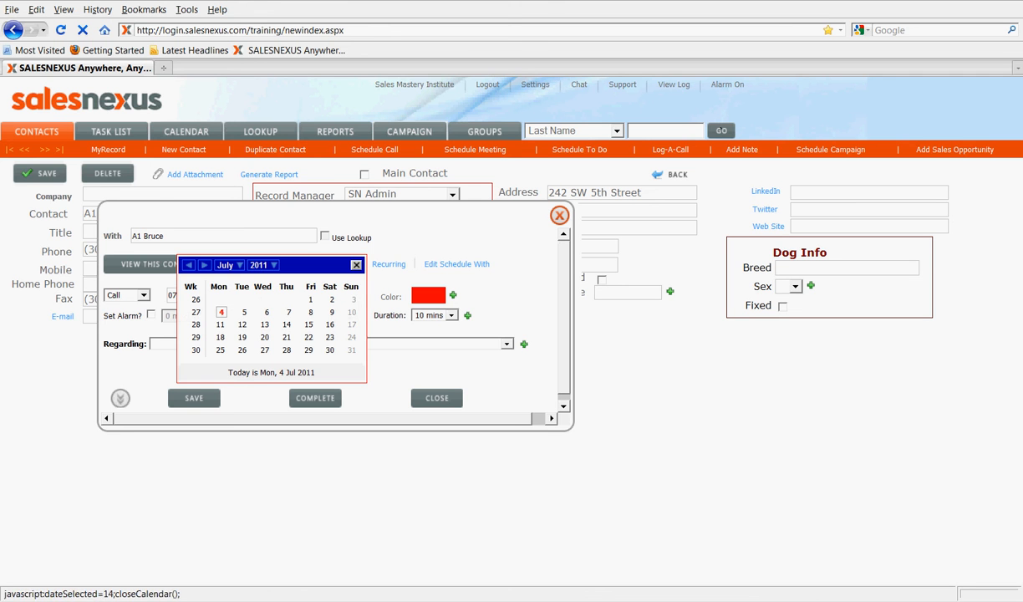
pyautogui.click(287, 324)
pyautogui.click(297, 296)
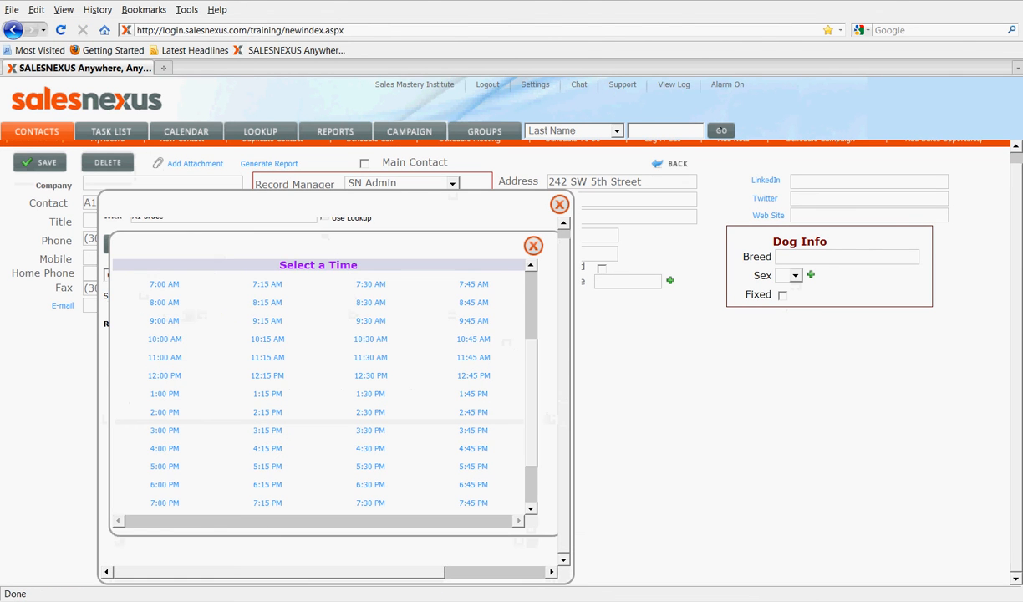
pyautogui.click(164, 448)
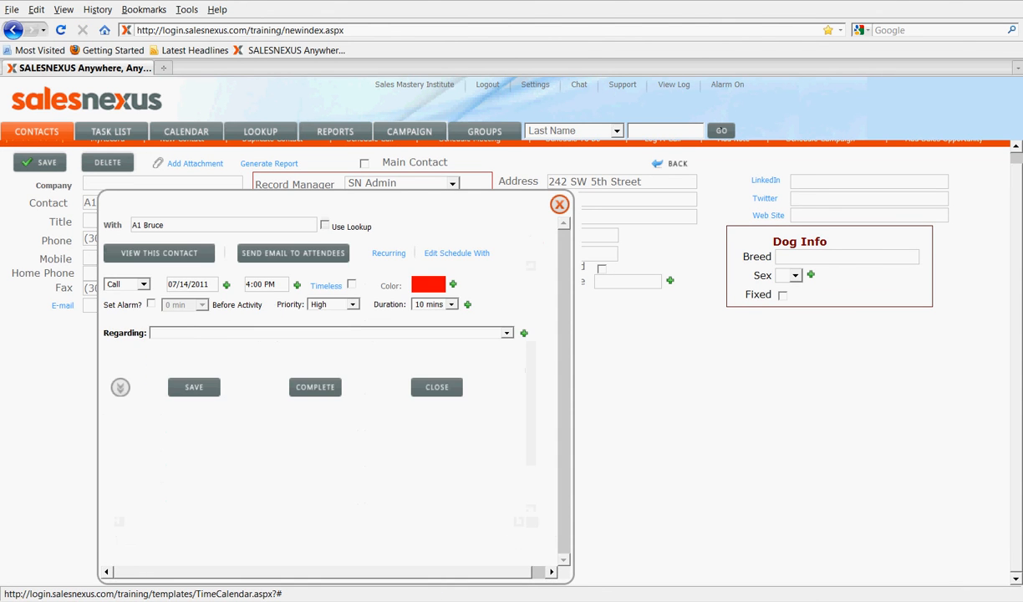
pyautogui.click(428, 285)
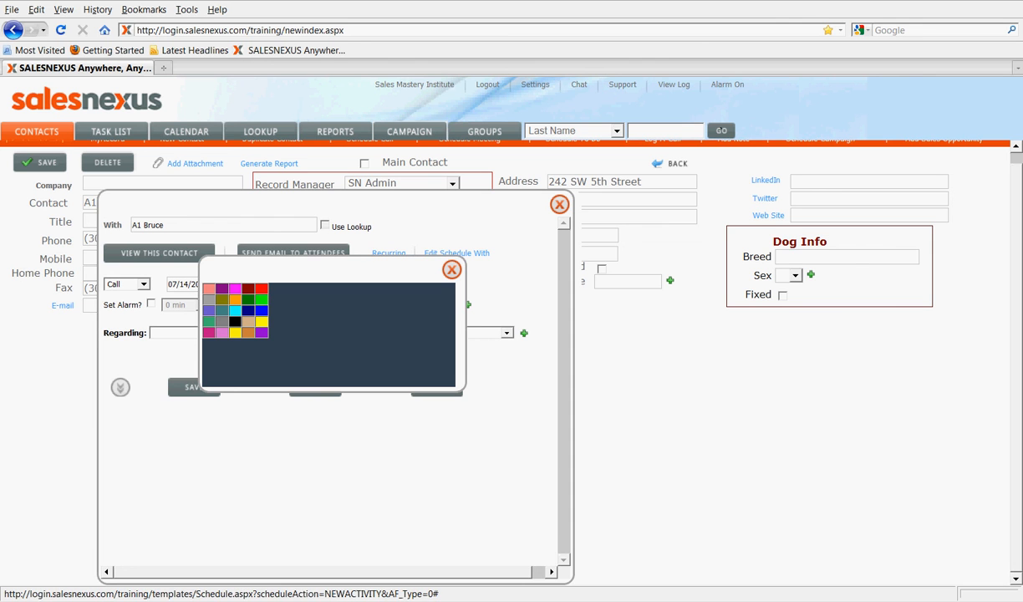
pyautogui.click(261, 332)
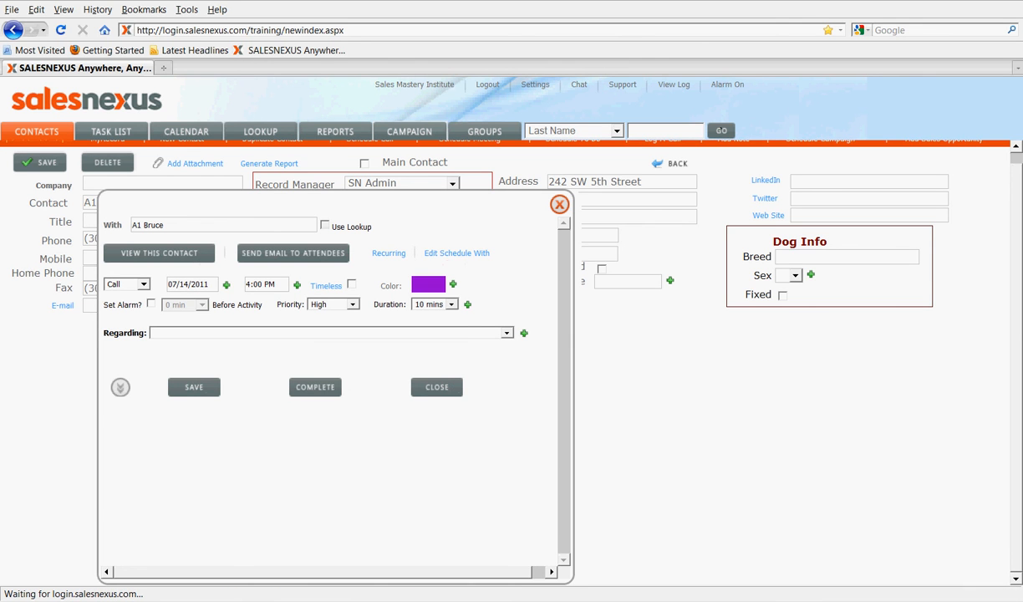
# - Examine the alarm, priority and duration options available for the new call
pyautogui.click(150, 303)
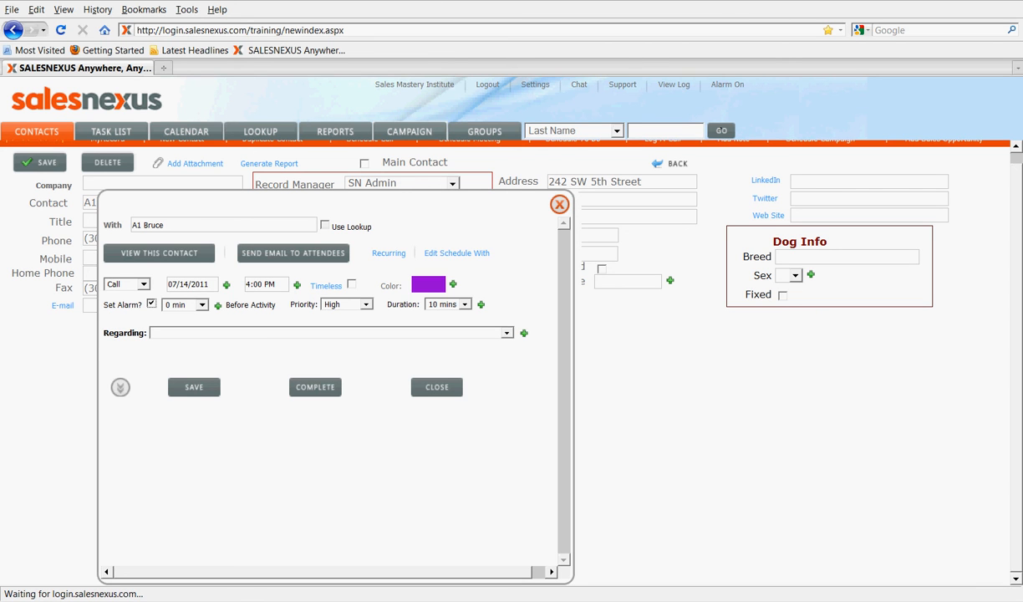
pyautogui.click(151, 303)
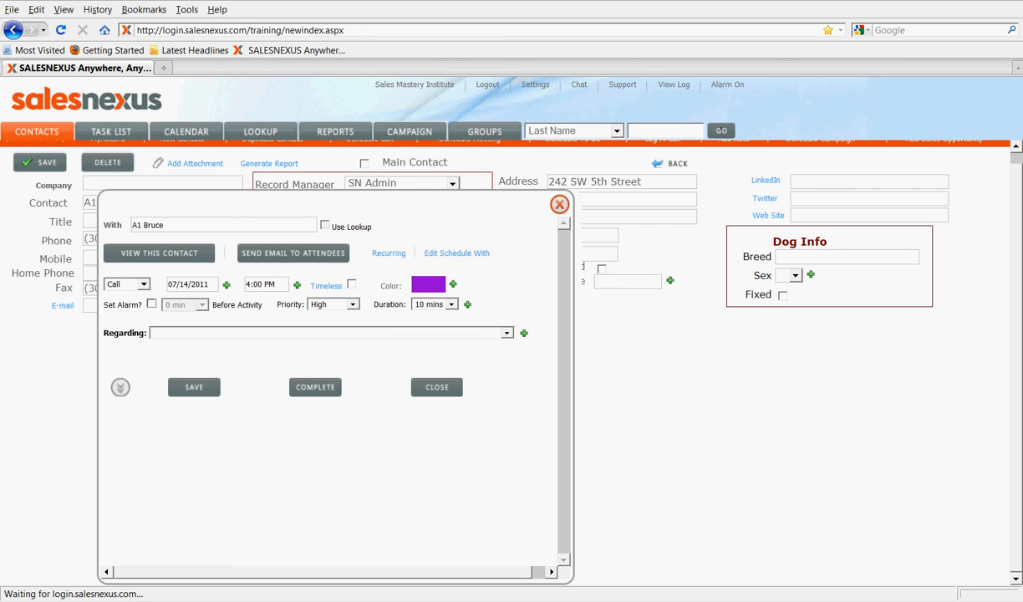
pyautogui.click(353, 305)
pyautogui.click(352, 304)
pyautogui.click(452, 305)
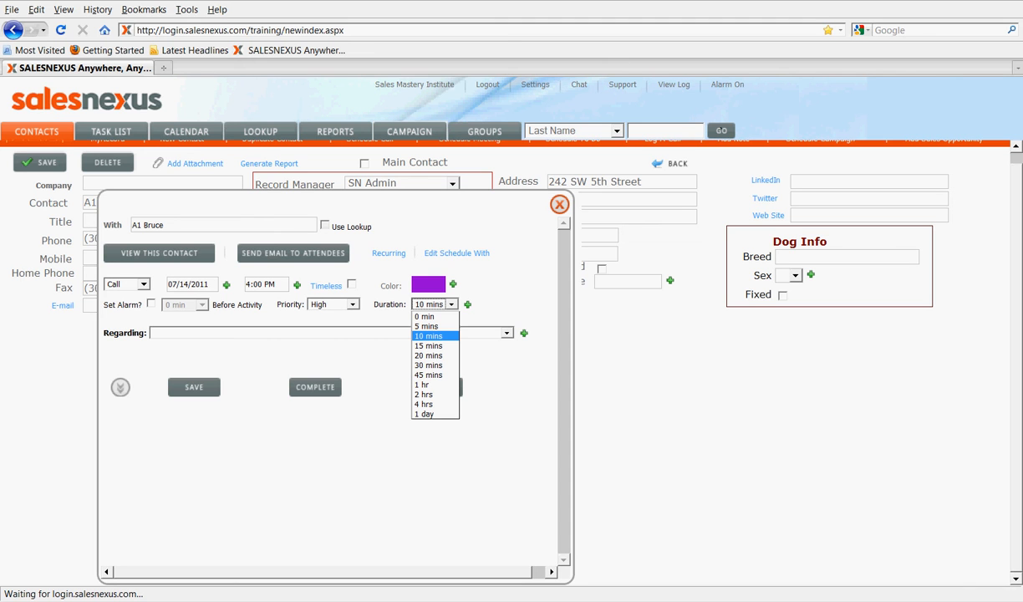
pyautogui.click(451, 304)
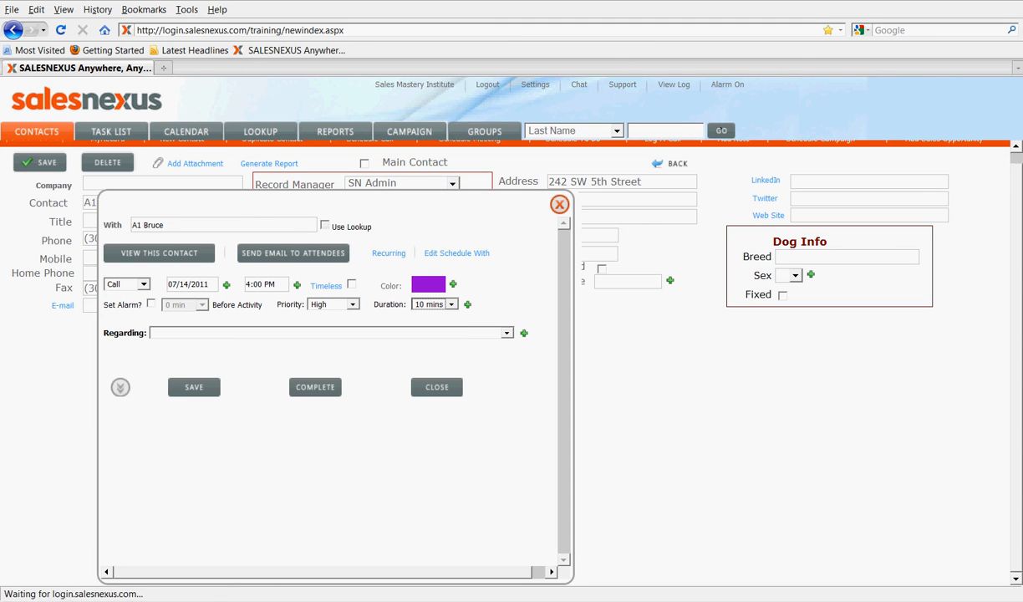
# - Expand the call's additional details, check the Regarding, Scheduled By, Delegate To and group fields, and save the call
pyautogui.click(120, 387)
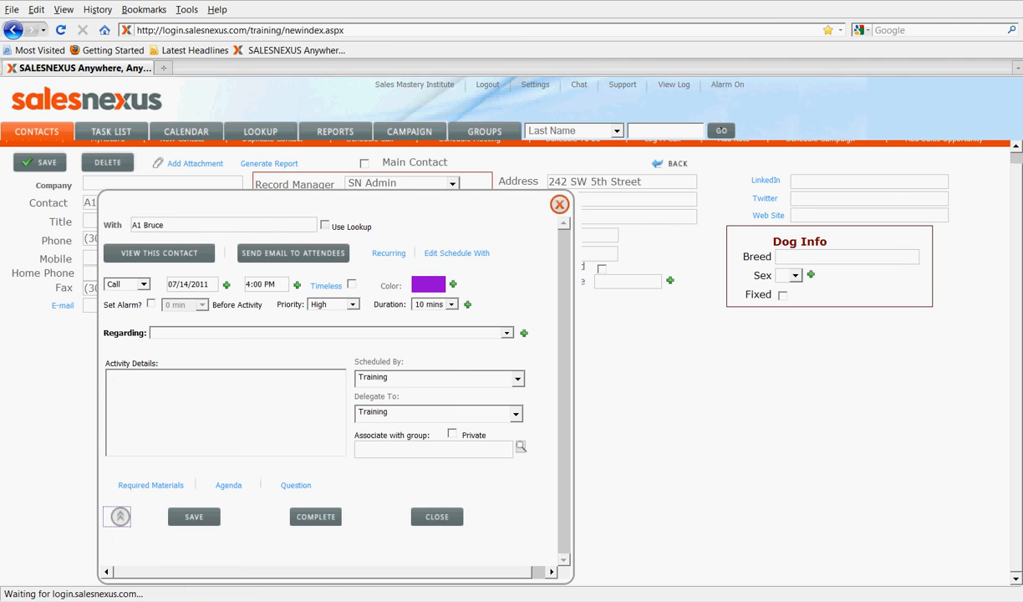
pyautogui.click(506, 333)
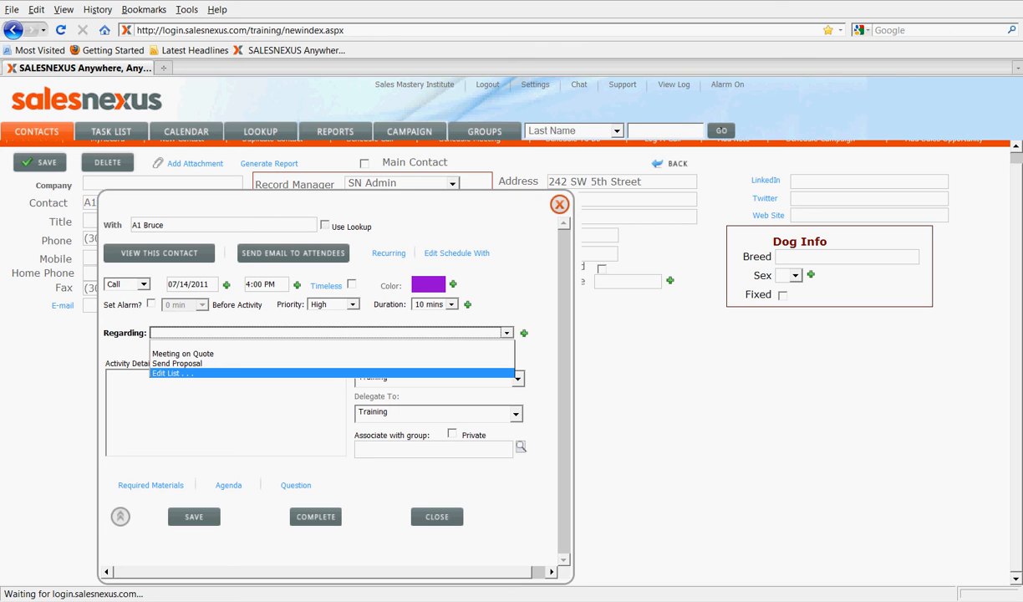
pyautogui.click(331, 344)
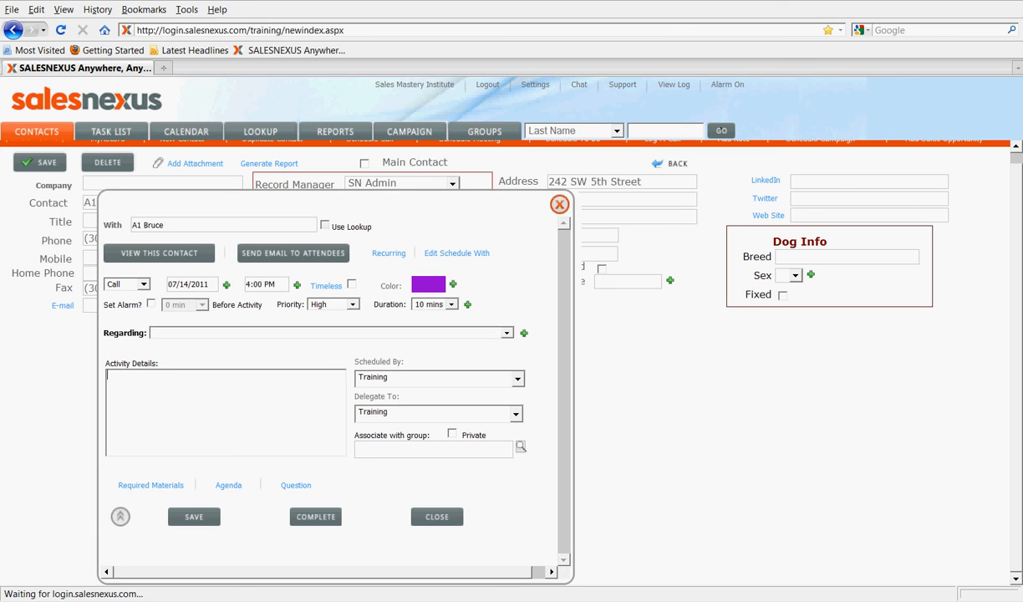
pyautogui.click(517, 378)
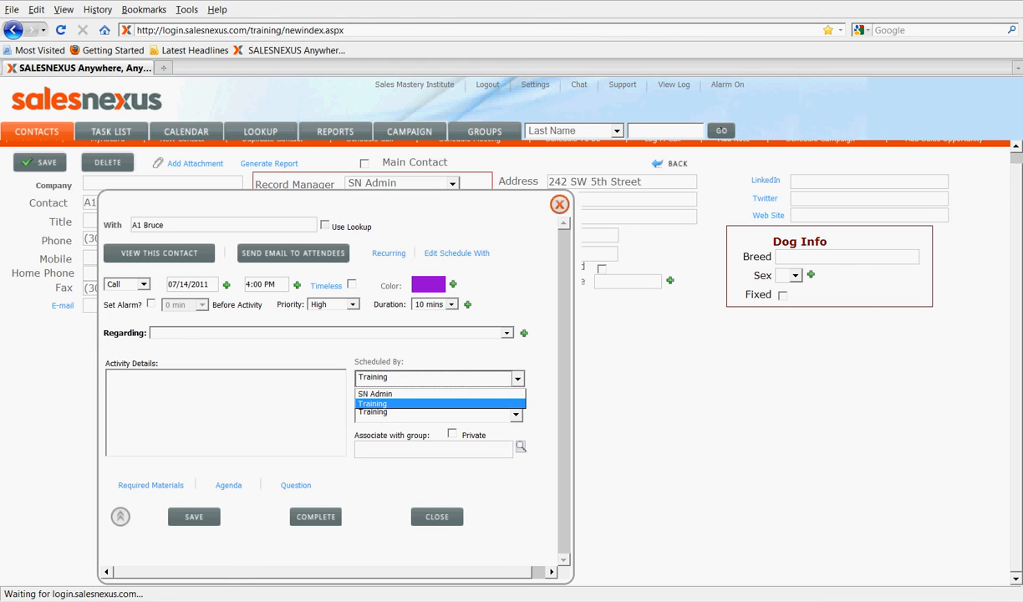
pyautogui.click(518, 378)
pyautogui.click(516, 414)
pyautogui.click(516, 413)
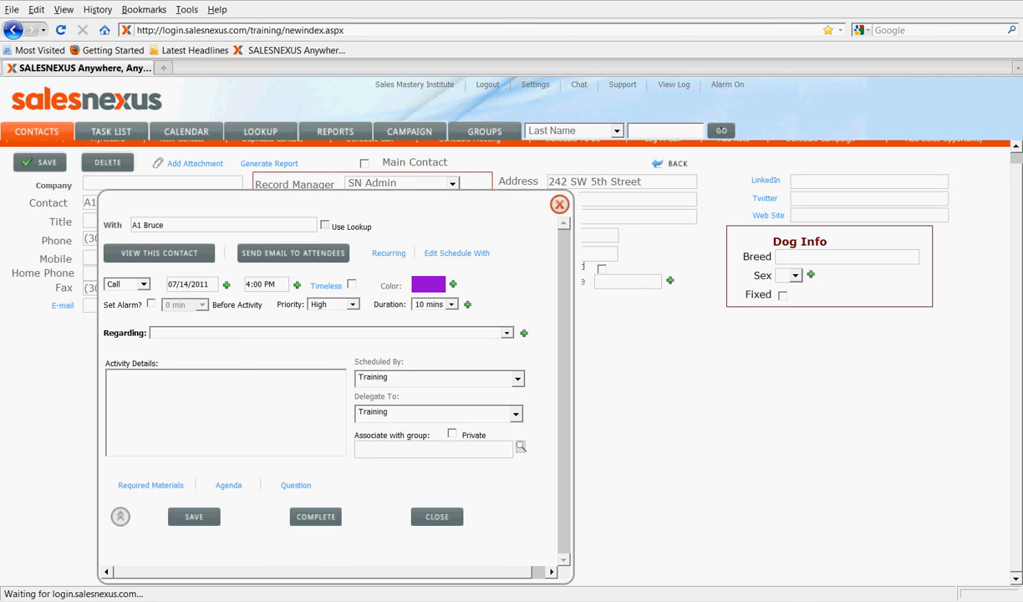
pyautogui.click(433, 450)
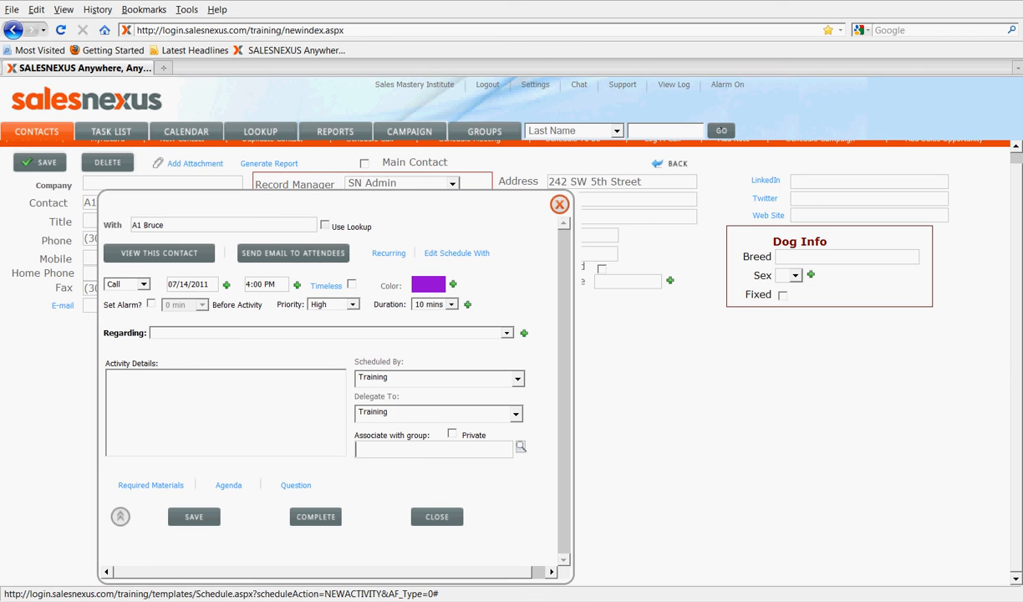
pyautogui.click(194, 517)
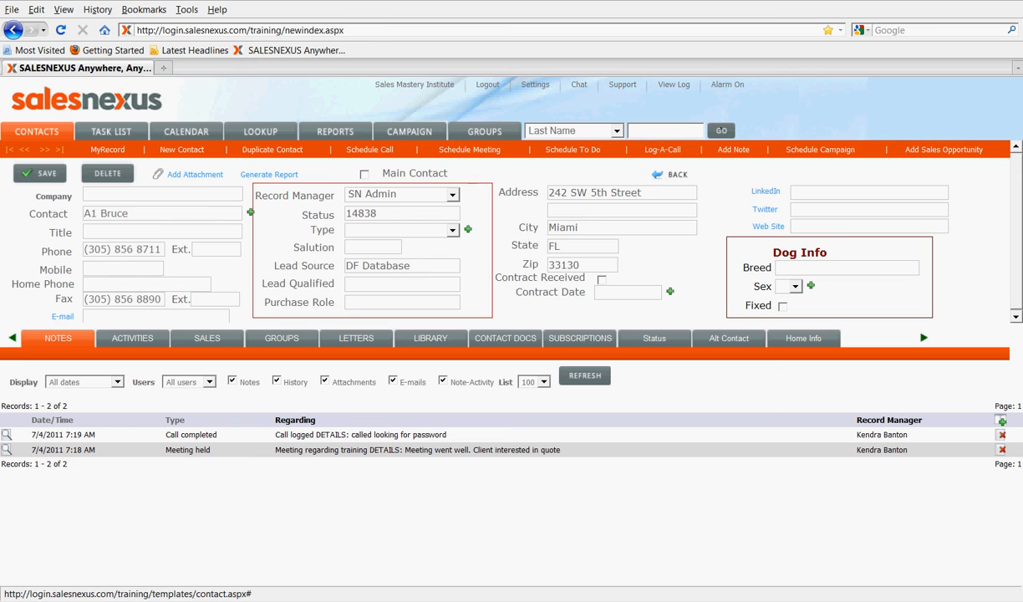
# - Run a contact report that includes Activity and Note/History, read through it and close the report window
pyautogui.click(269, 175)
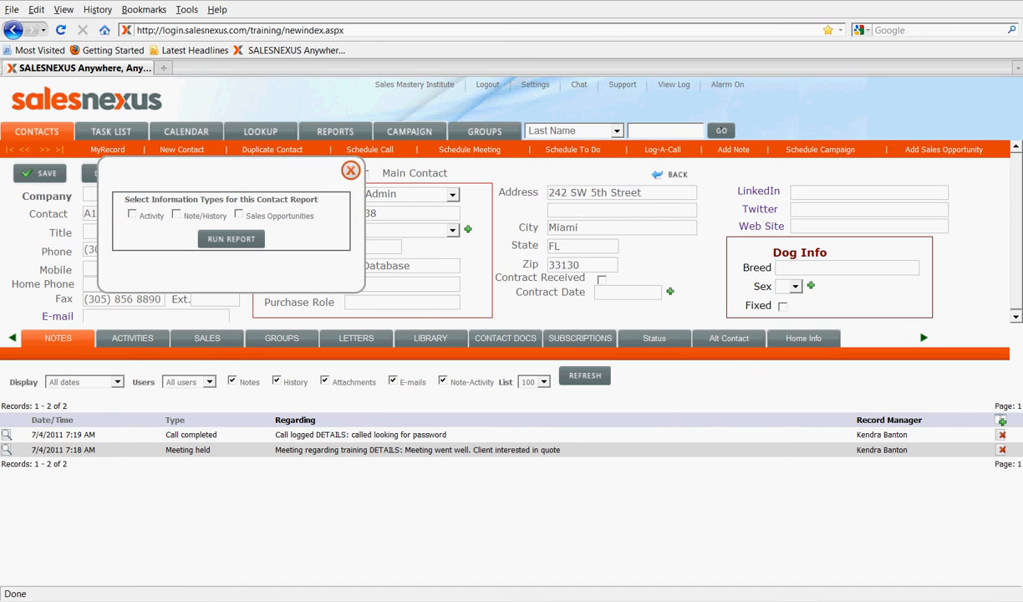
pyautogui.click(132, 214)
pyautogui.click(176, 214)
pyautogui.click(231, 239)
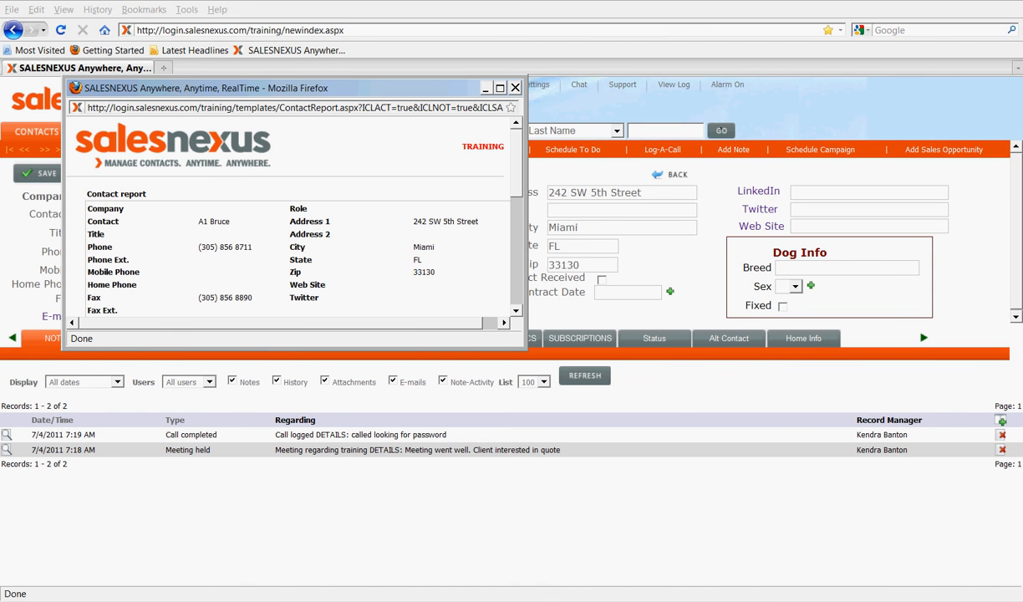
pyautogui.scroll(-4, 293, 218)
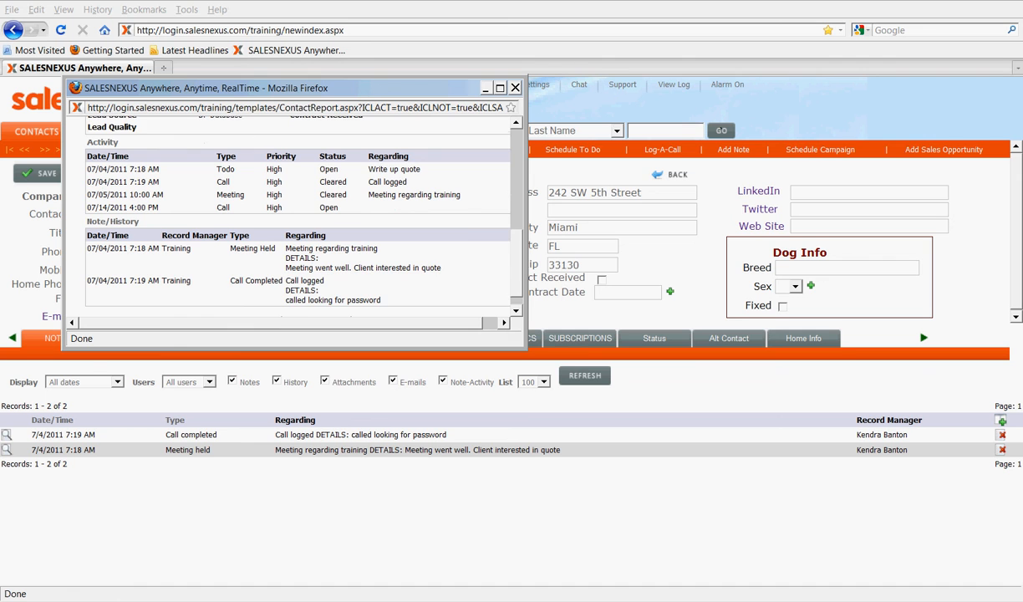
pyautogui.scroll(-1, 293, 217)
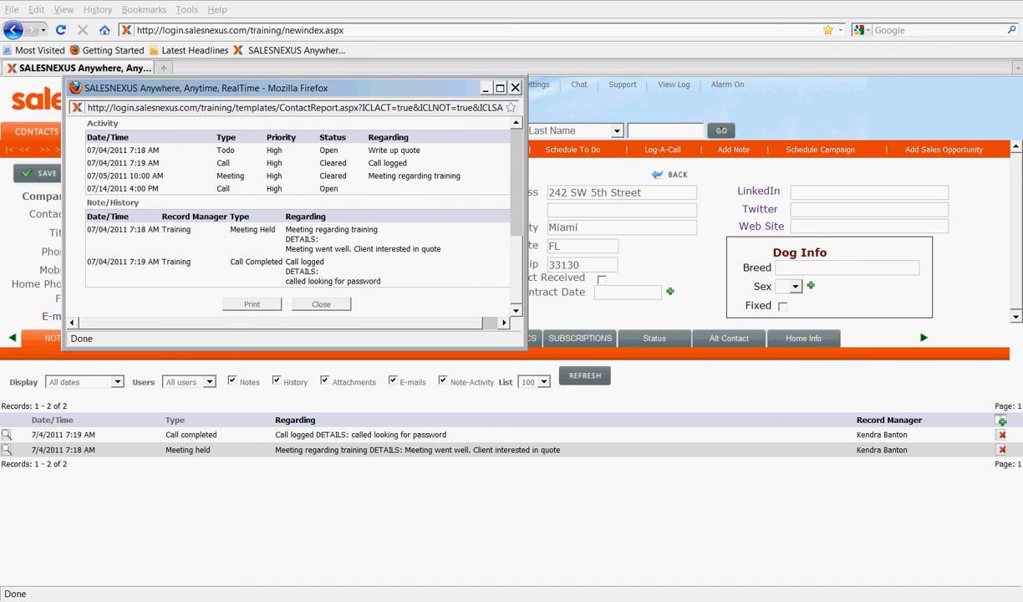
pyautogui.click(515, 87)
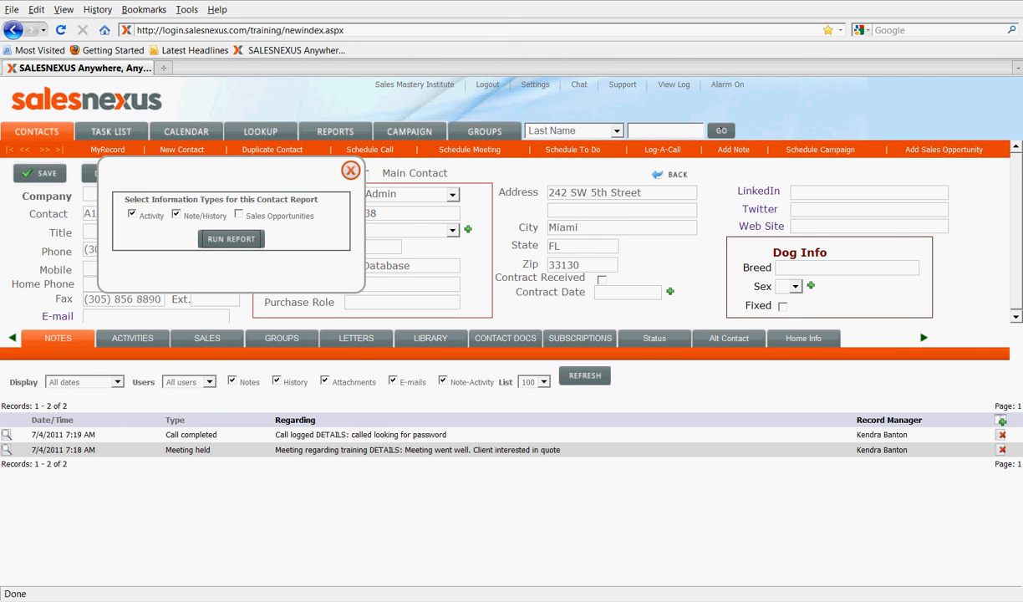